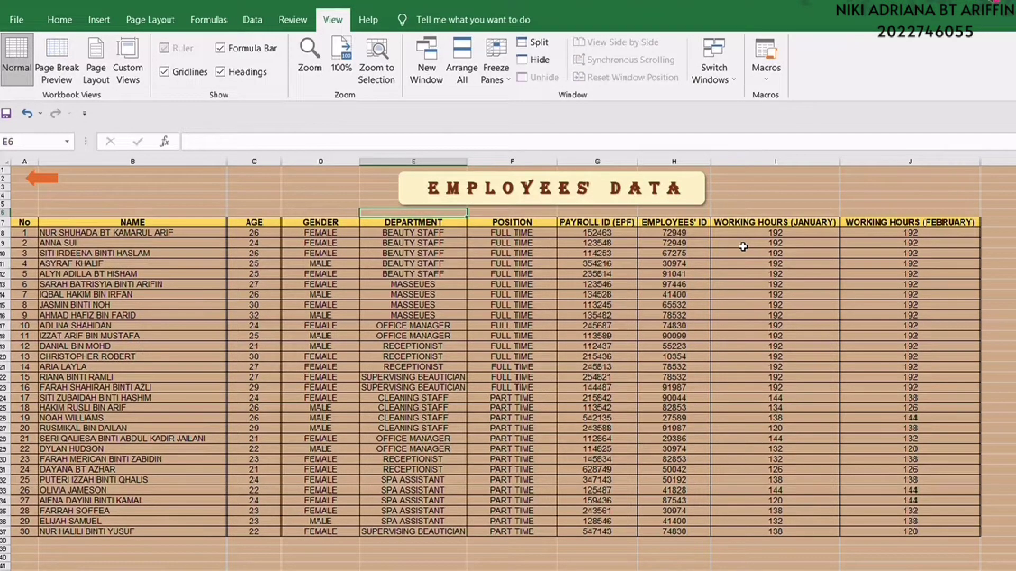
Try changing the second employee's department in cell E9 to RECEIPTIONIST from its list, and undo the change
{"action": "left_click", "coordinate": [439, 244]}
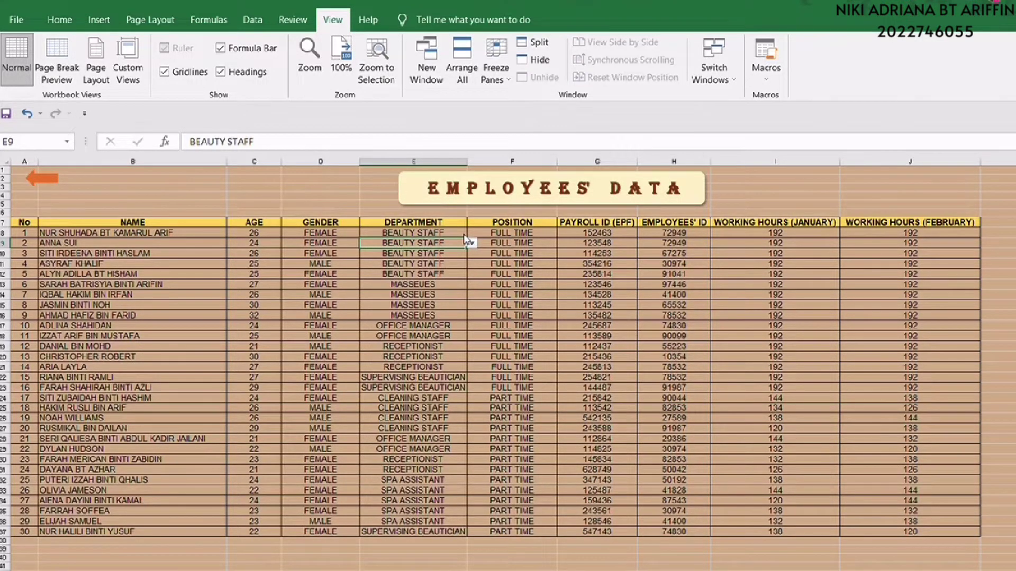
{"action": "left_click", "coordinate": [455, 253]}
{"action": "left_click", "coordinate": [469, 253]}
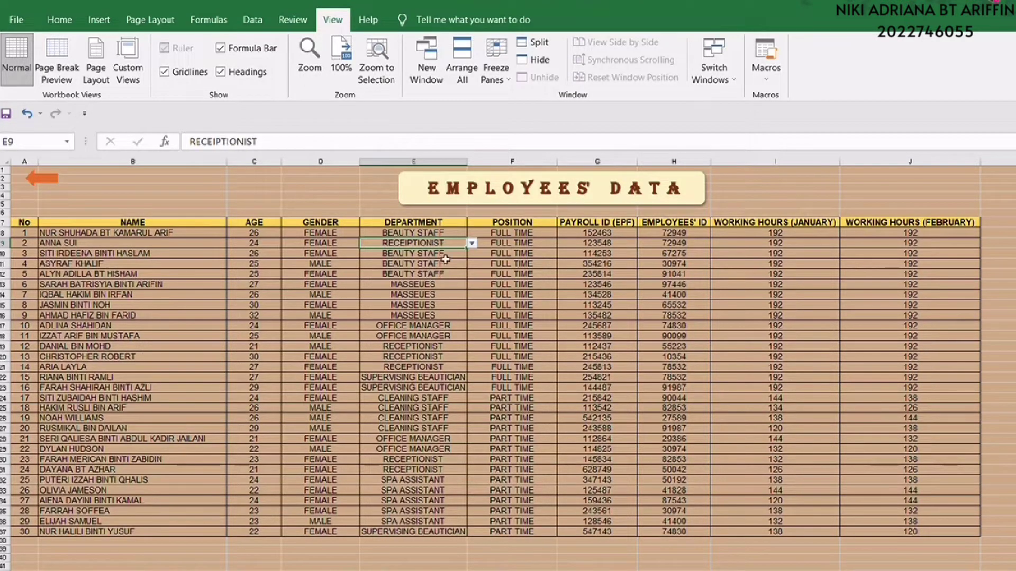
{"action": "key", "text": "ctrl+z"}
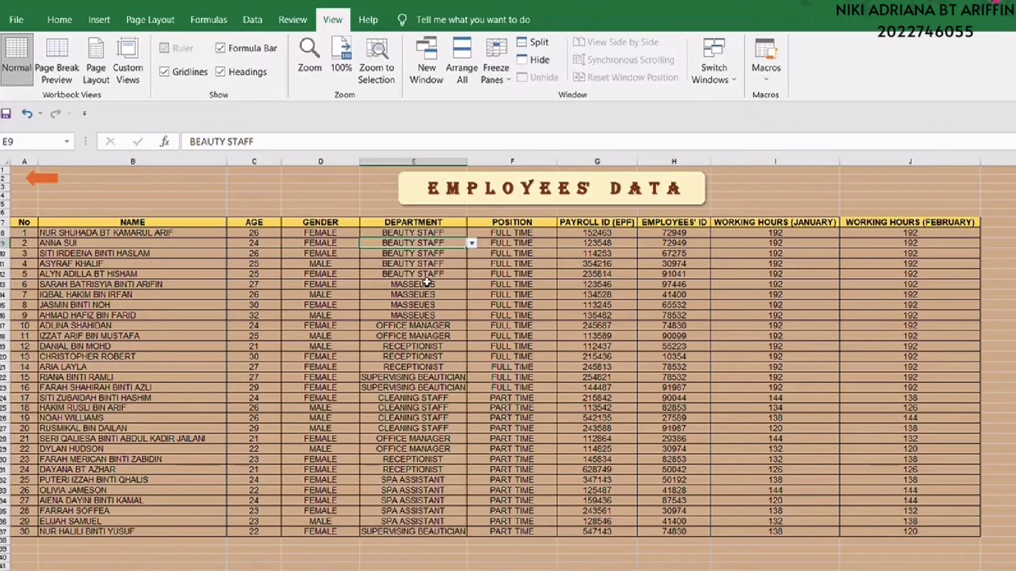
Inspect the gender choices in cell D10 and the position entry in cell F9 of the employees' data table
{"action": "left_click", "coordinate": [320, 264]}
{"action": "left_click", "coordinate": [364, 263]}
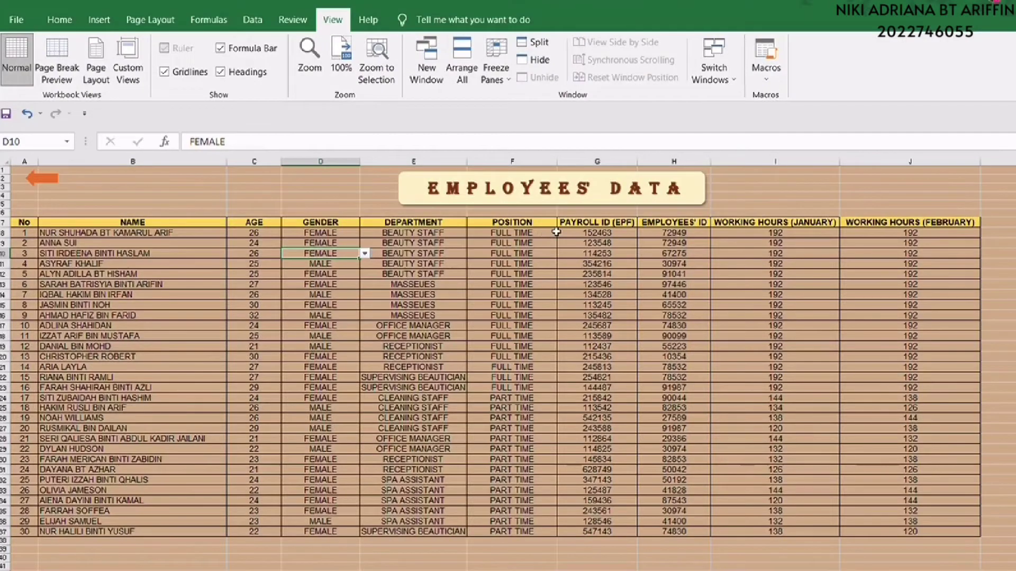
{"action": "left_click", "coordinate": [553, 243]}
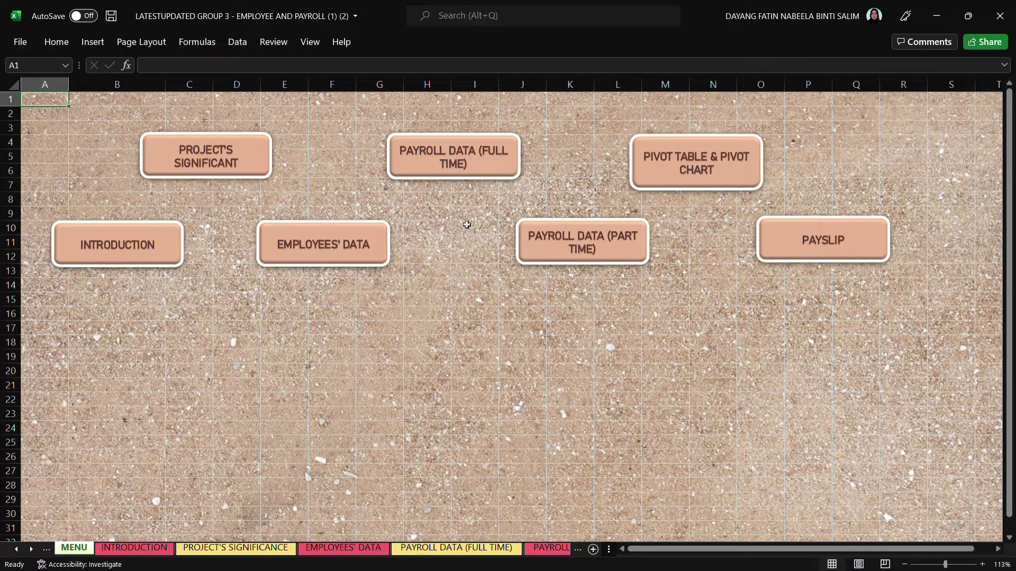
Open the full-time payroll data from the menu sheet and examine its February and March sections, department list and basic salary entries
{"action": "left_click", "coordinate": [476, 166]}
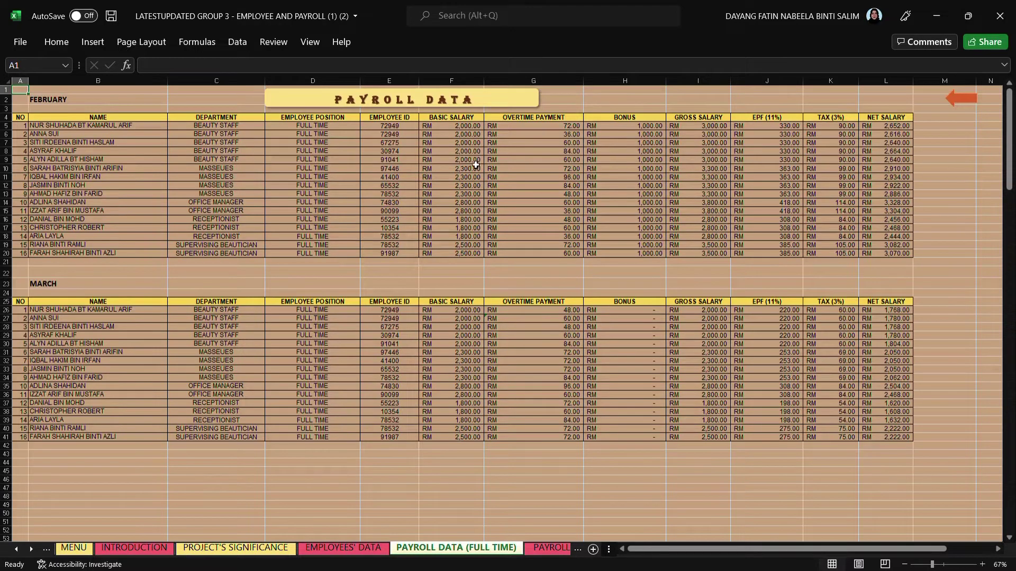
{"action": "left_click", "coordinate": [117, 104]}
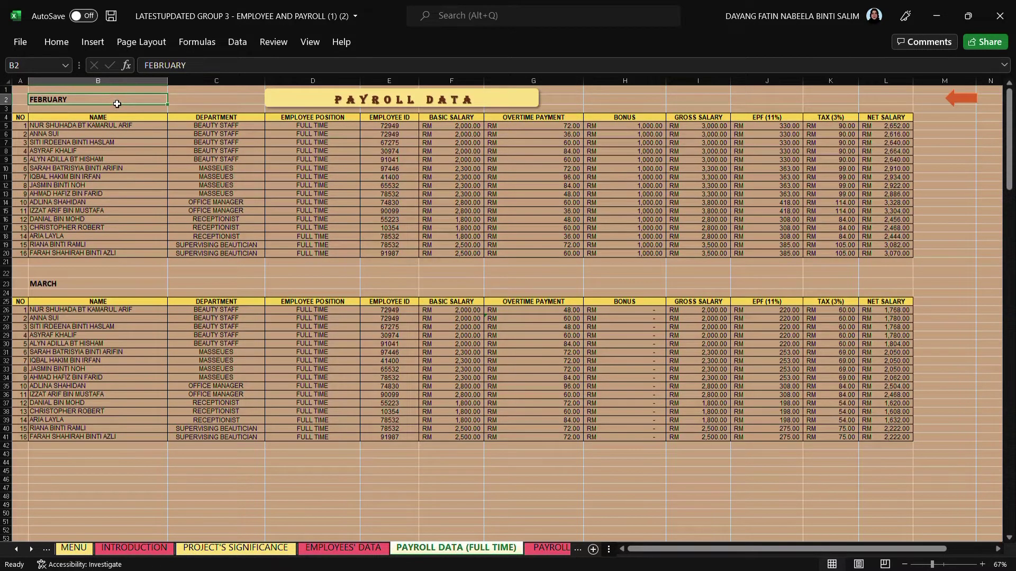
{"action": "left_click", "coordinate": [87, 285]}
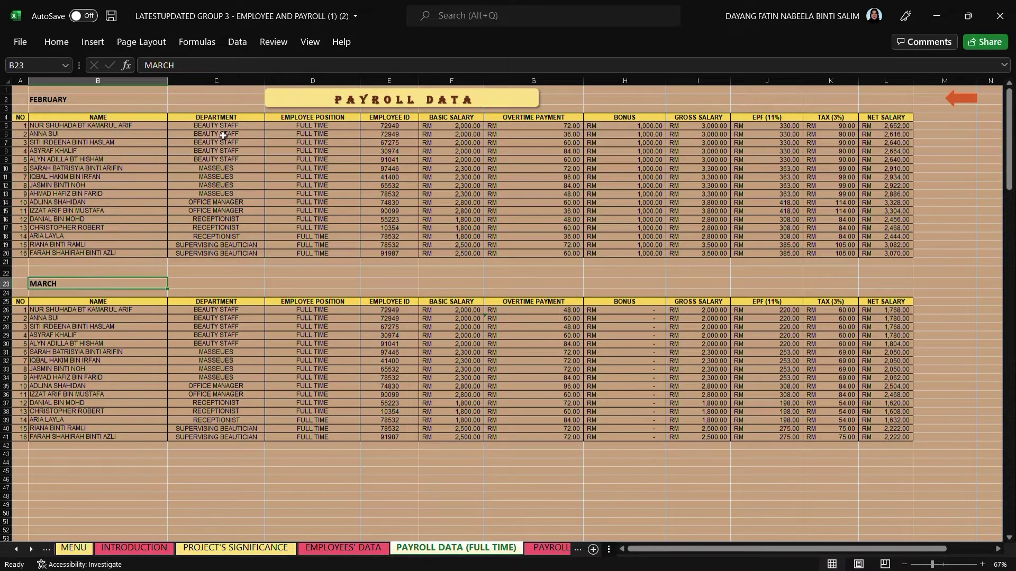
{"action": "left_click", "coordinate": [227, 136]}
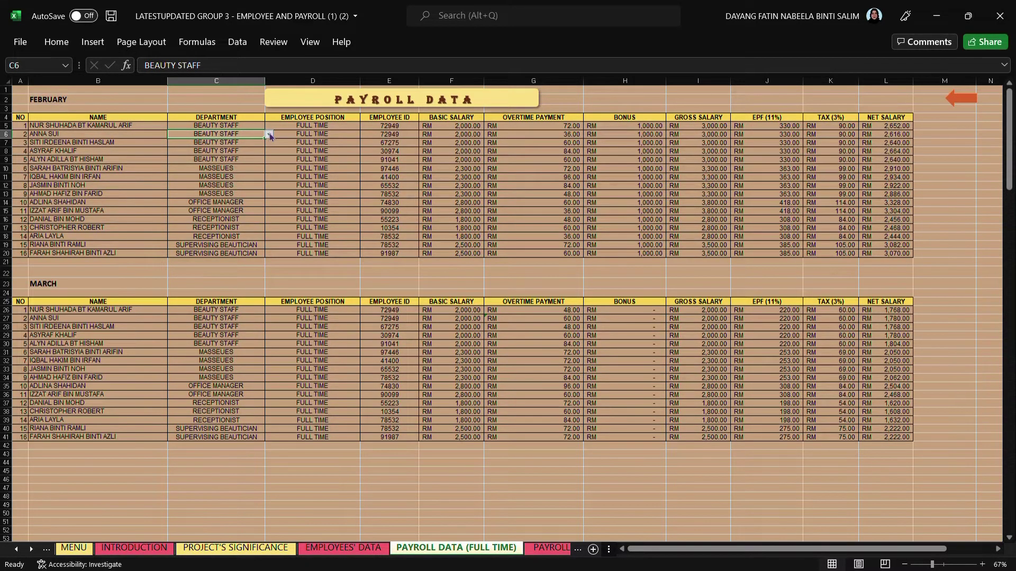
{"action": "left_click", "coordinate": [449, 147]}
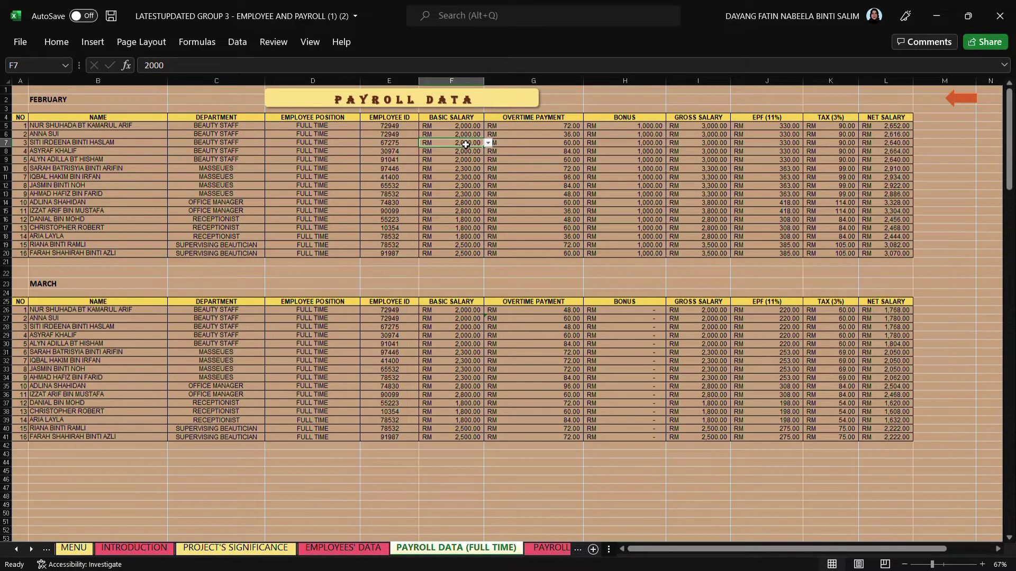
Inspect the February bonus, overtime, gross salary, net salary, EPF and tax cells, plus a March bonus cell
{"action": "left_click", "coordinate": [619, 146]}
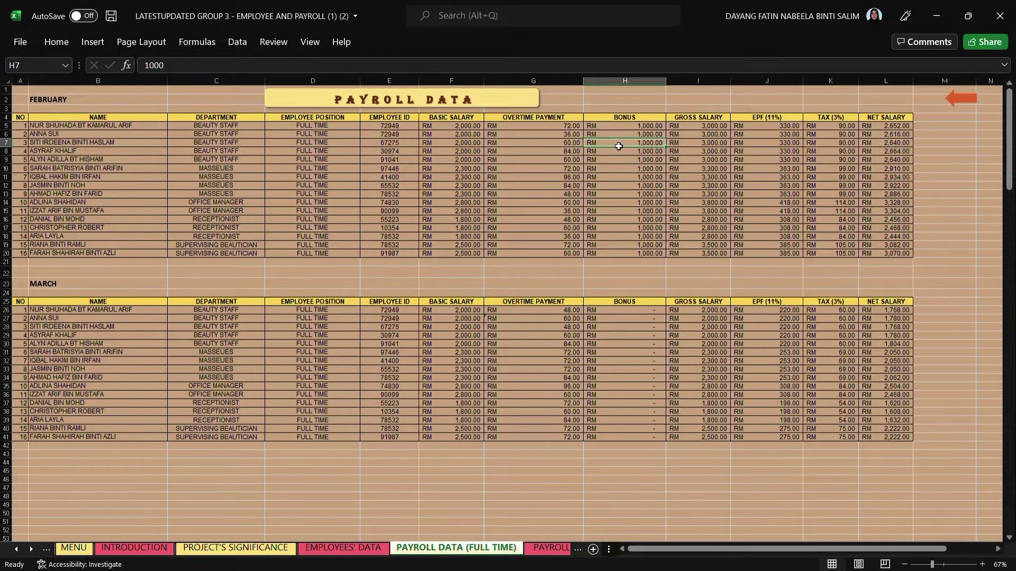
{"action": "left_click", "coordinate": [544, 149]}
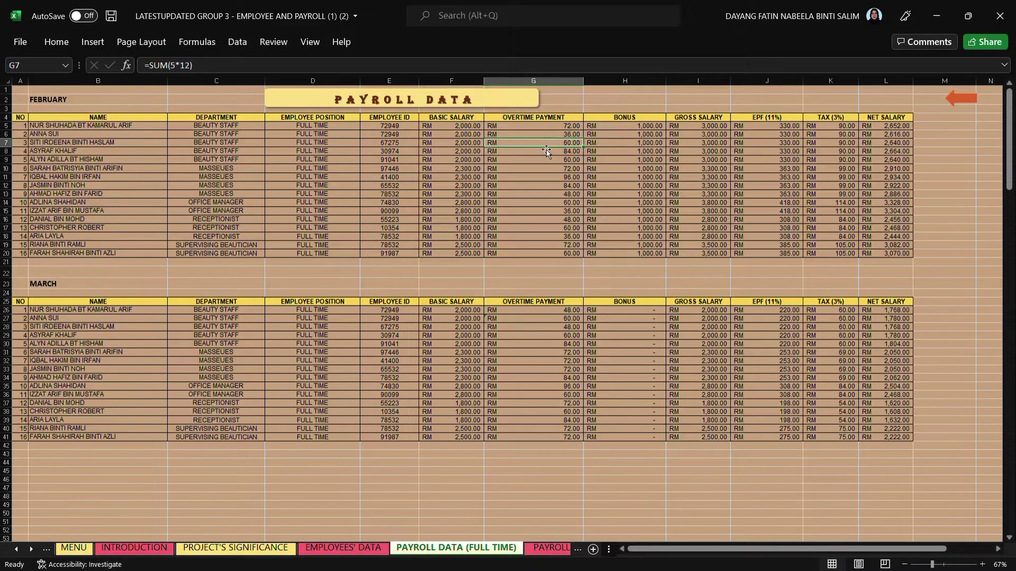
{"action": "left_click", "coordinate": [607, 149]}
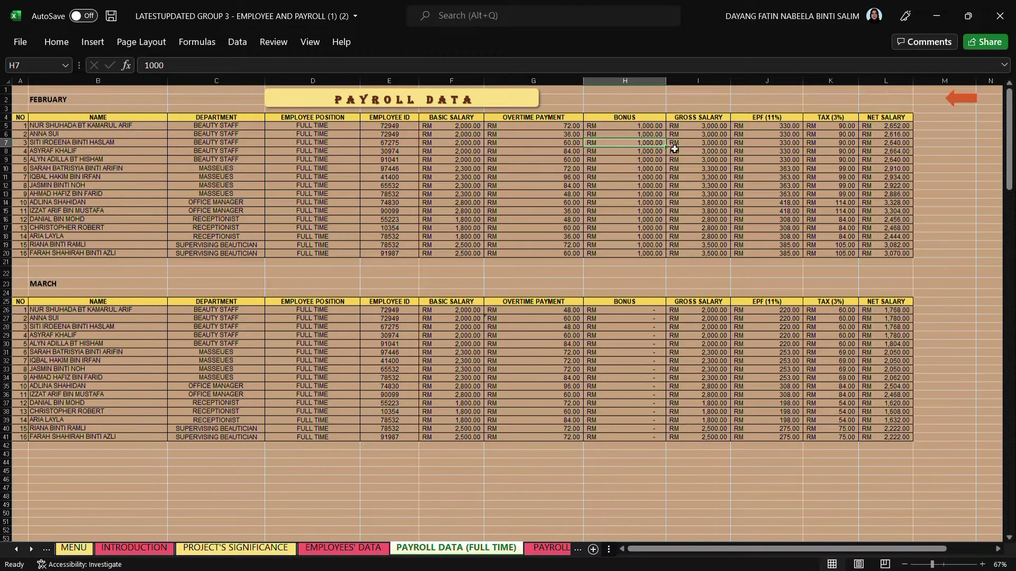
{"action": "left_click", "coordinate": [727, 153]}
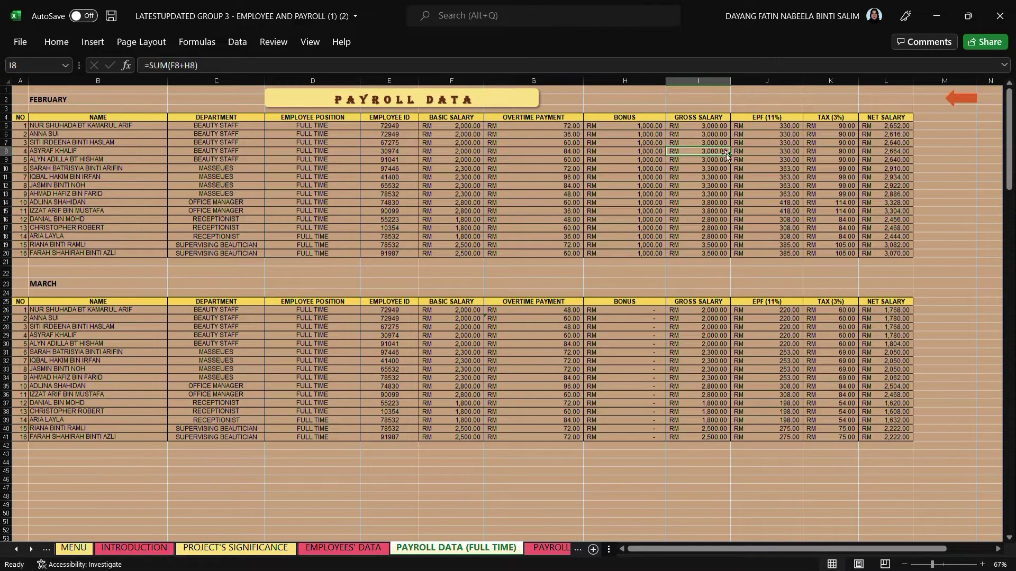
{"action": "left_click", "coordinate": [886, 153]}
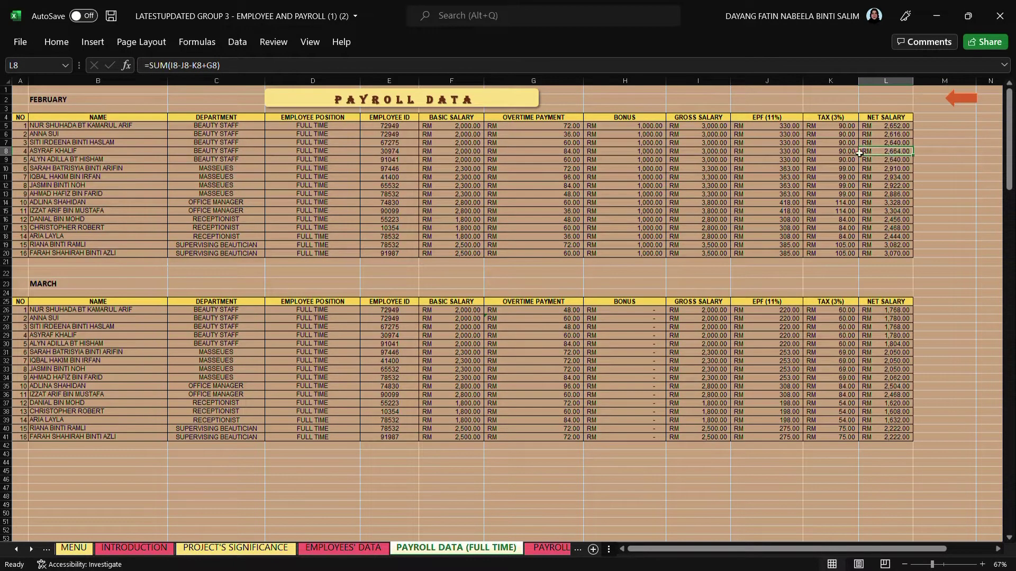
{"action": "left_click", "coordinate": [773, 152]}
{"action": "left_click", "coordinate": [824, 154]}
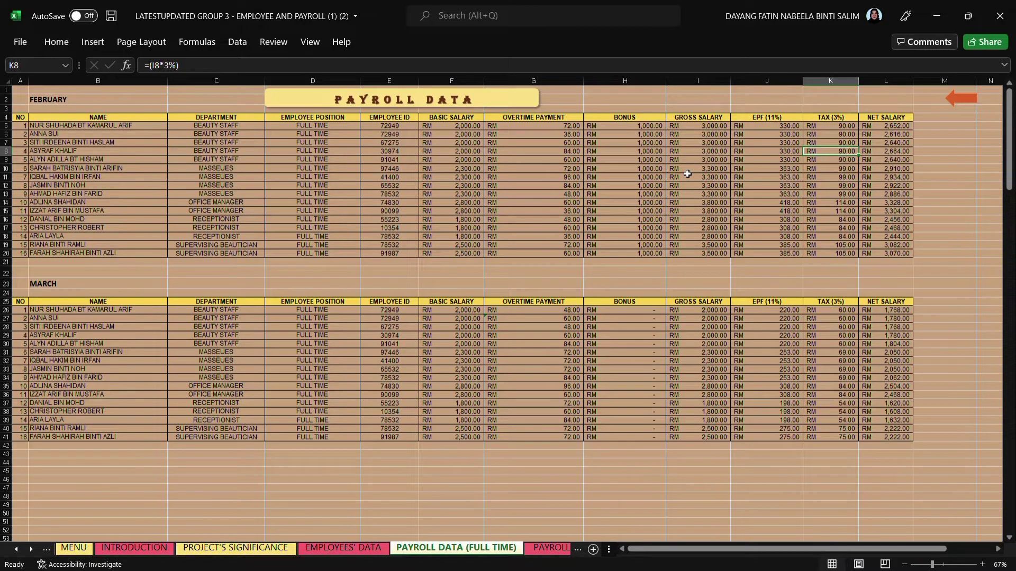
{"action": "left_click", "coordinate": [654, 328]}
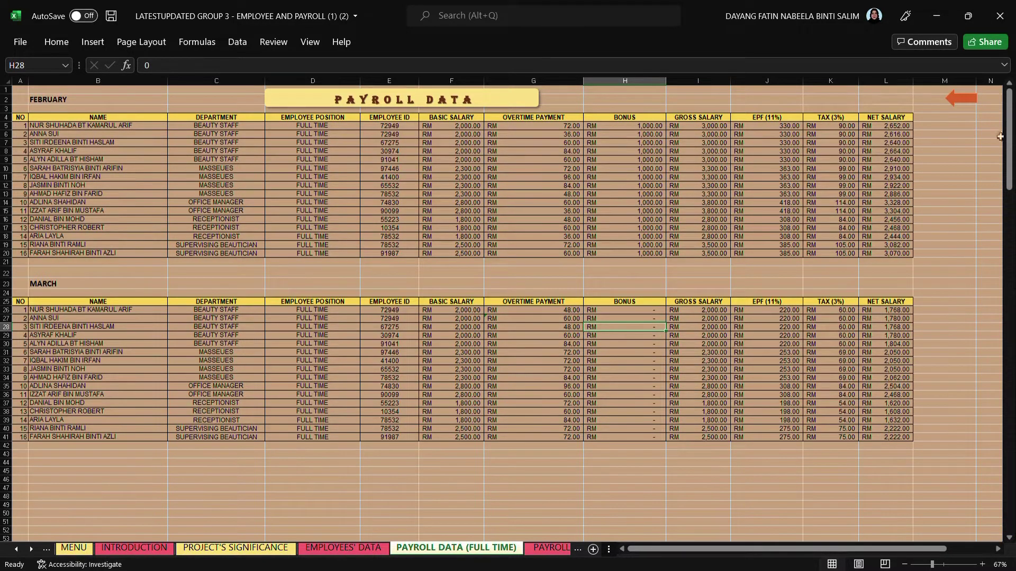
Open the part-time payroll data through the menu sheet and inspect the department, employee ID and working hours cells in row 8
{"action": "left_click", "coordinate": [961, 98]}
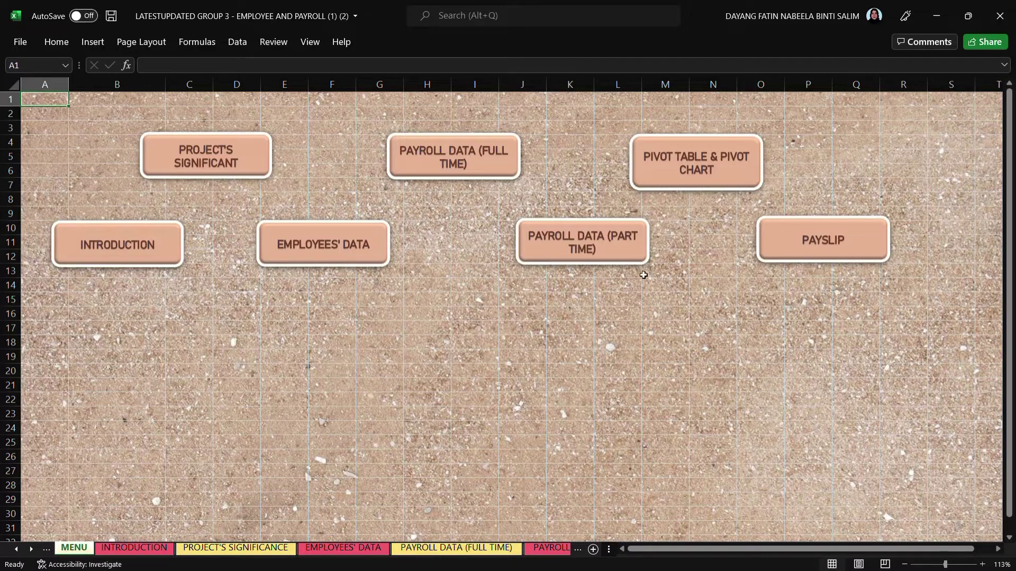
{"action": "left_click", "coordinate": [613, 248]}
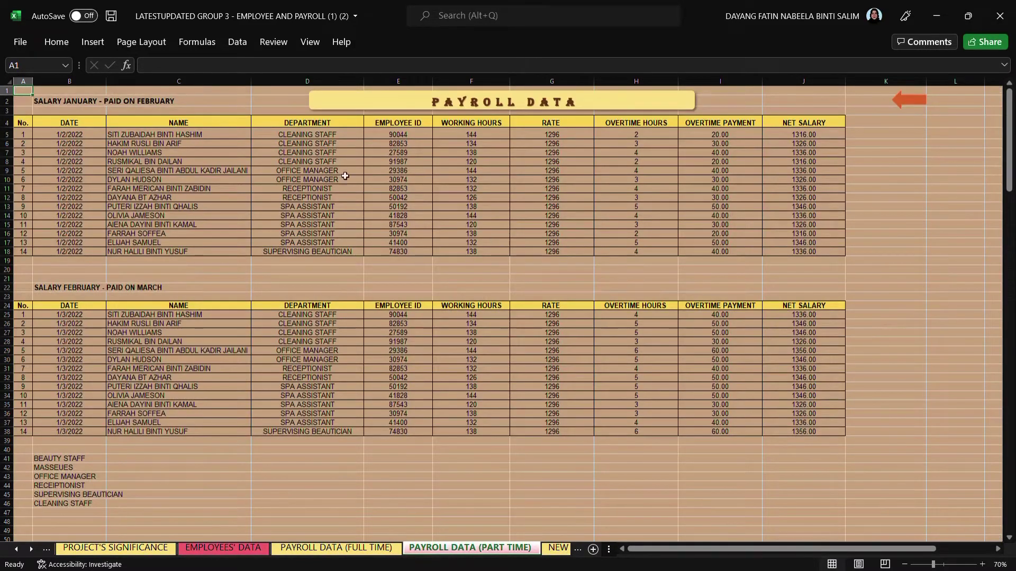
{"action": "left_click", "coordinate": [344, 164]}
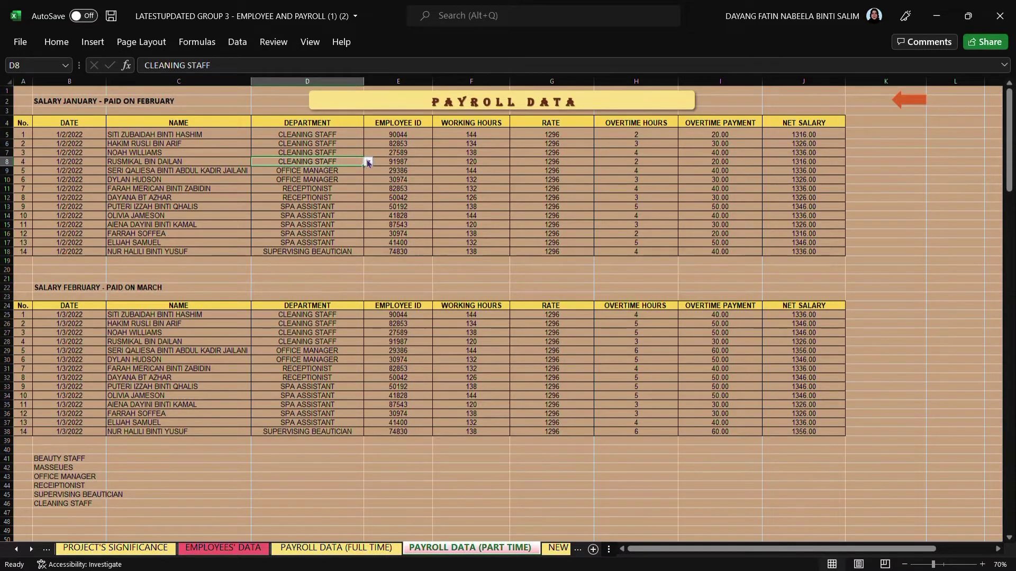
{"action": "left_click", "coordinate": [415, 163]}
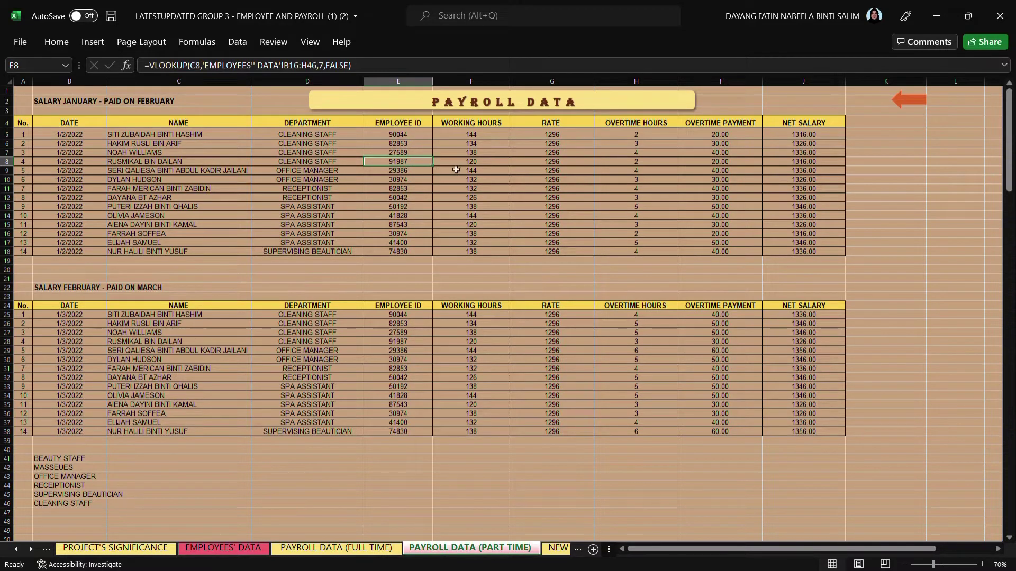
{"action": "key", "text": "Right"}
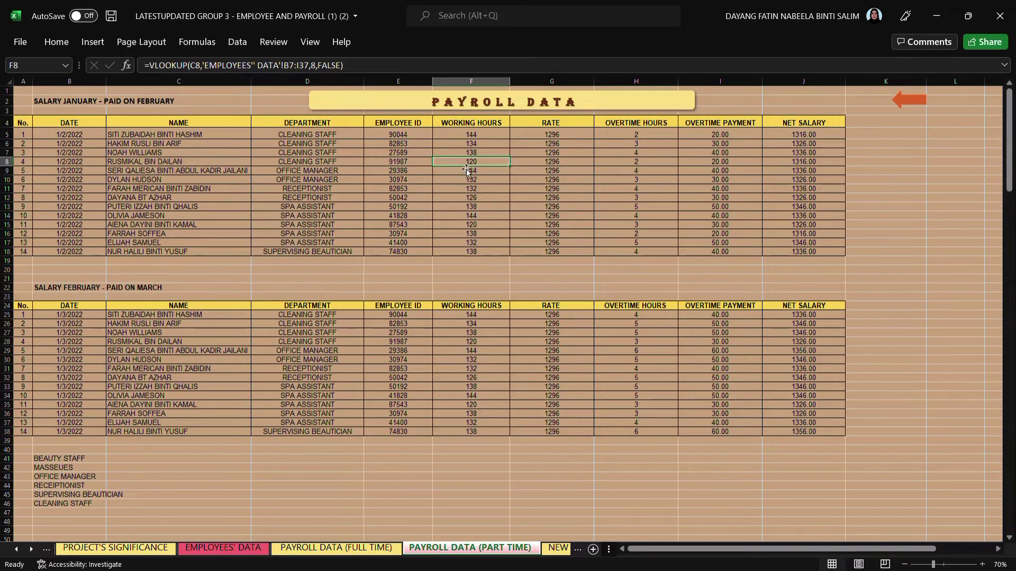
Inspect the rate formula in G8 and the overtime payment and net salary cells in row 9
{"action": "left_click", "coordinate": [582, 164]}
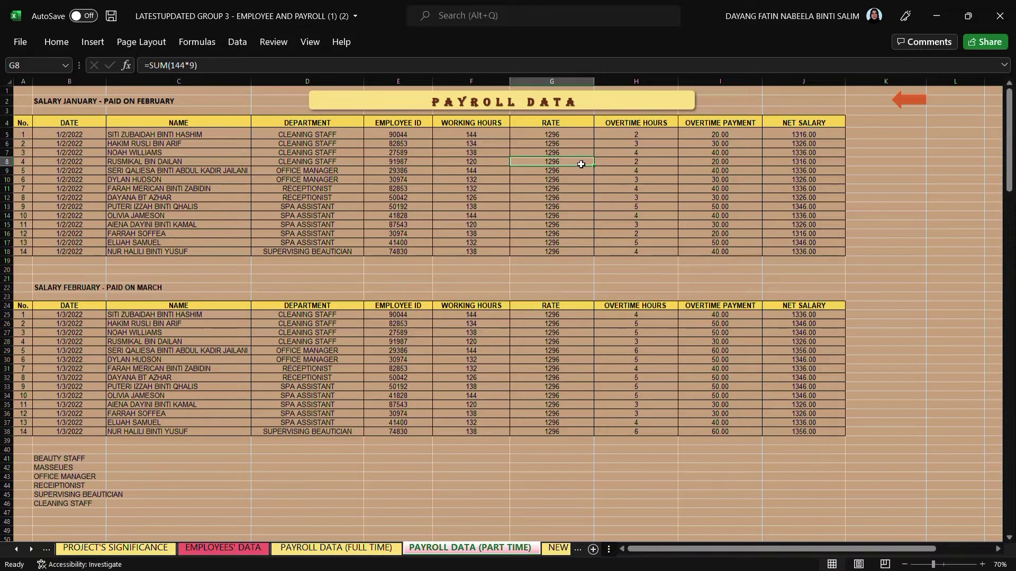
{"action": "left_click", "coordinate": [719, 174]}
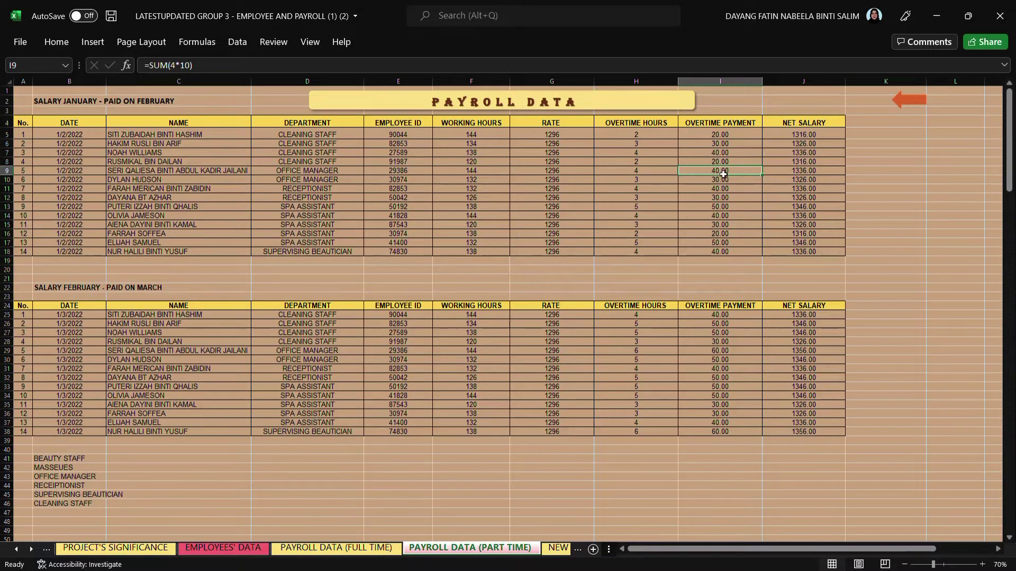
{"action": "left_click", "coordinate": [810, 172]}
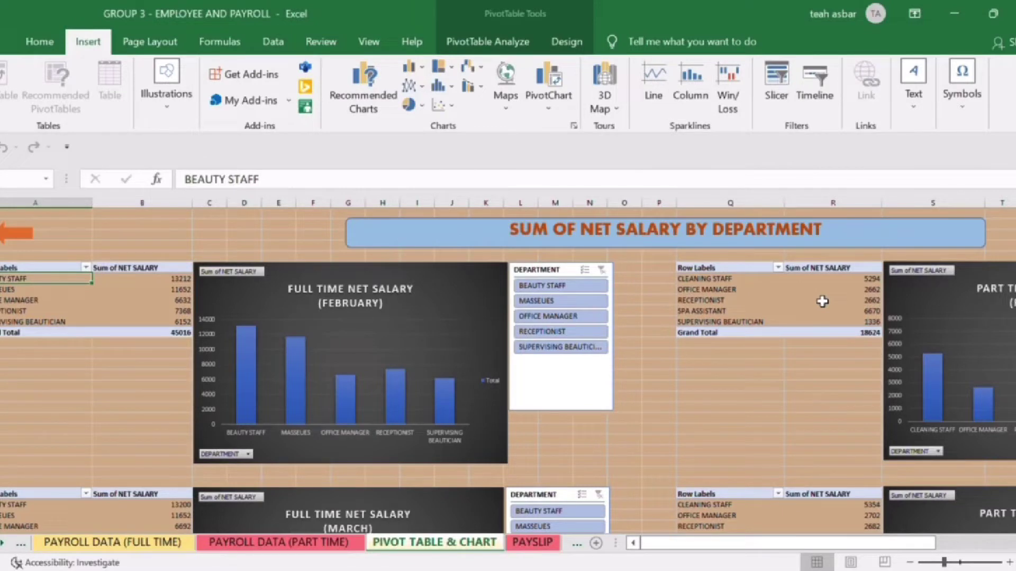
Look over the full-time and part-time net salary pivot tables, charts and department slicers for February and March
{"action": "left_click_drag", "start_coordinate": [828, 544], "coordinate": [842, 545]}
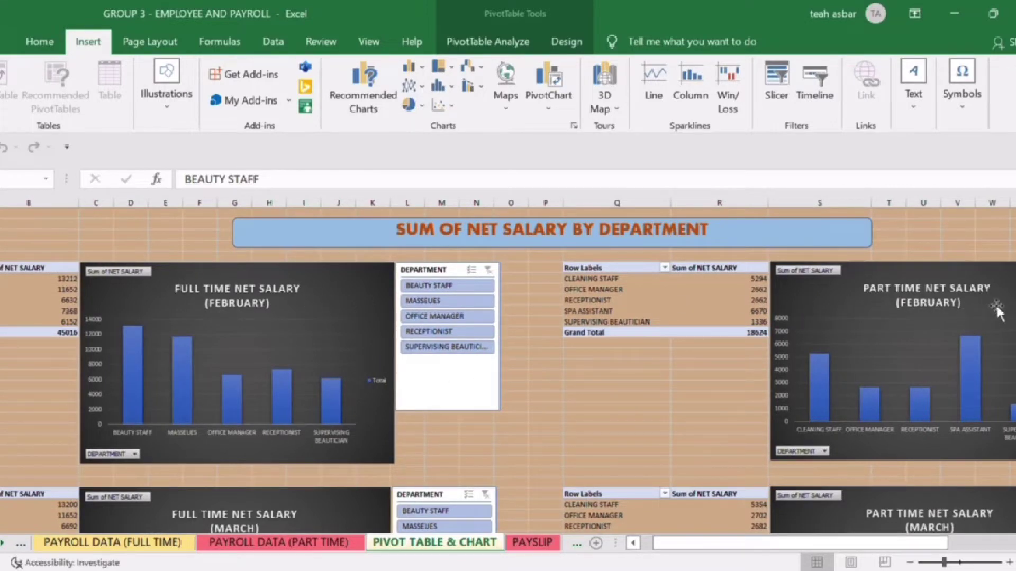
{"action": "scroll", "coordinate": [717, 324], "scroll_direction": "down", "scroll_amount": 1}
{"action": "scroll", "coordinate": [716, 324], "scroll_direction": "down", "scroll_amount": 1}
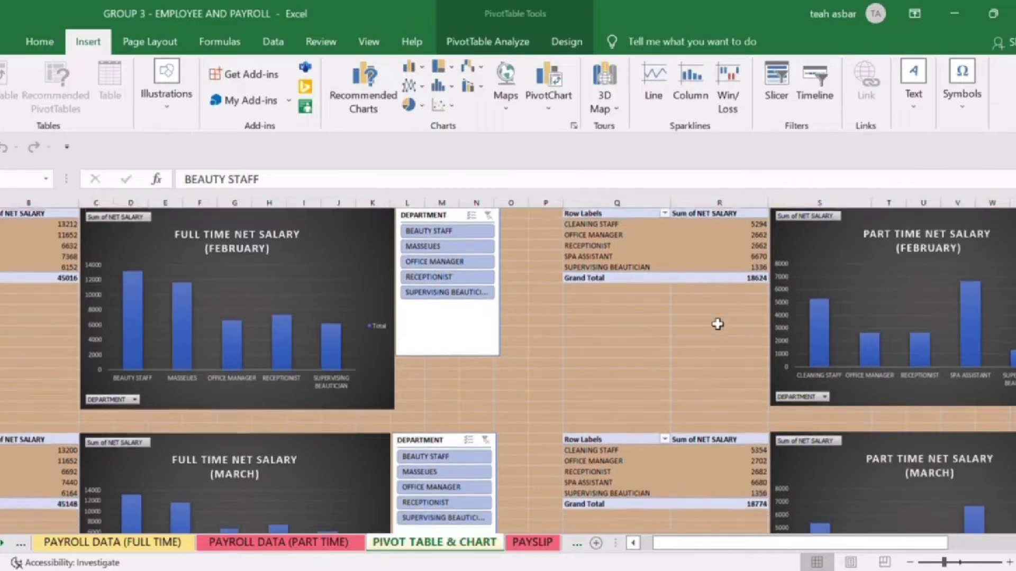
{"action": "left_click_drag", "start_coordinate": [716, 545], "coordinate": [642, 544]}
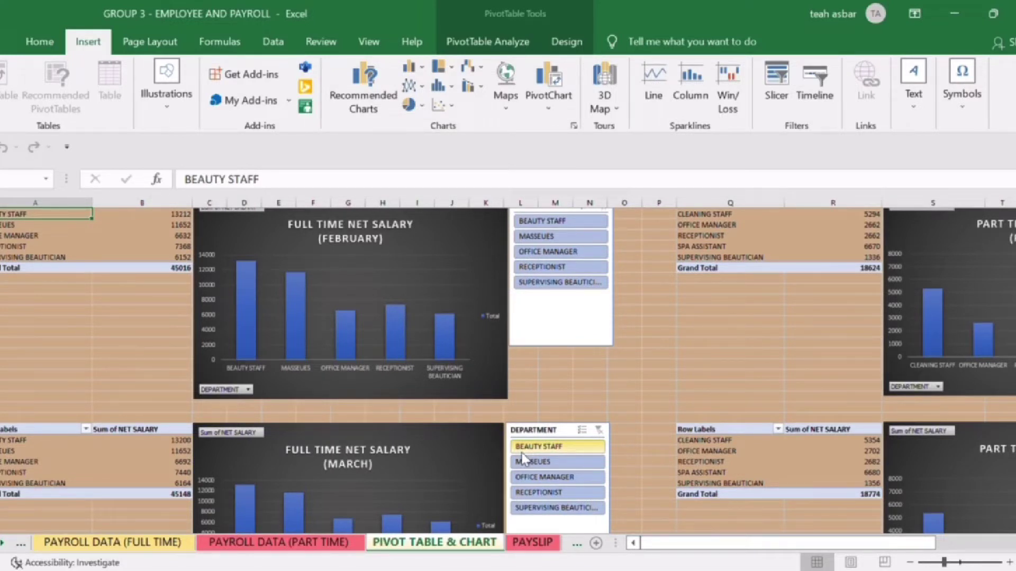
{"action": "scroll", "coordinate": [378, 488], "scroll_direction": "up", "scroll_amount": 2}
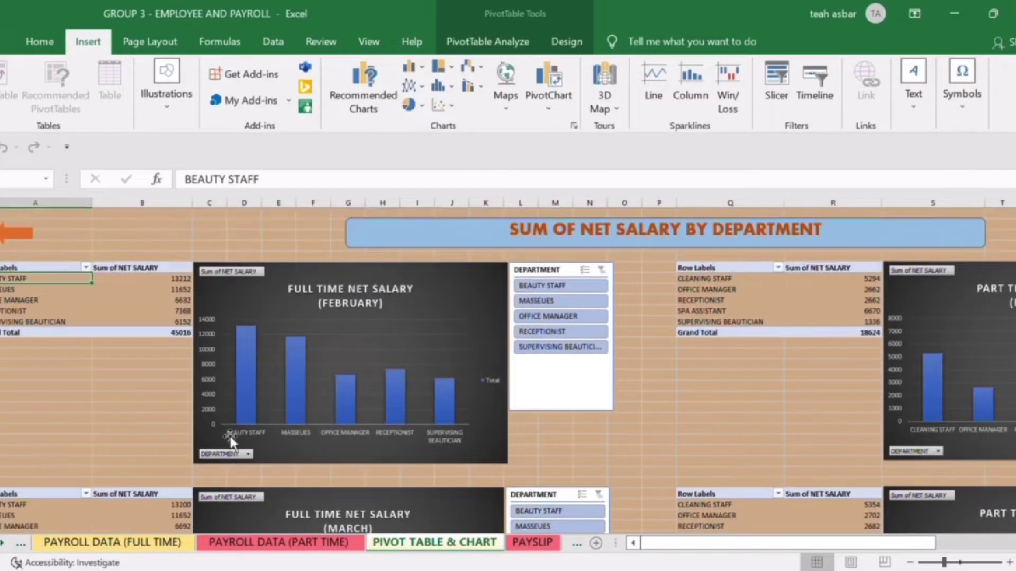
Select the BEAUTY STAFF row label in the February full-time net salary pivot table
{"action": "left_click", "coordinate": [43, 352]}
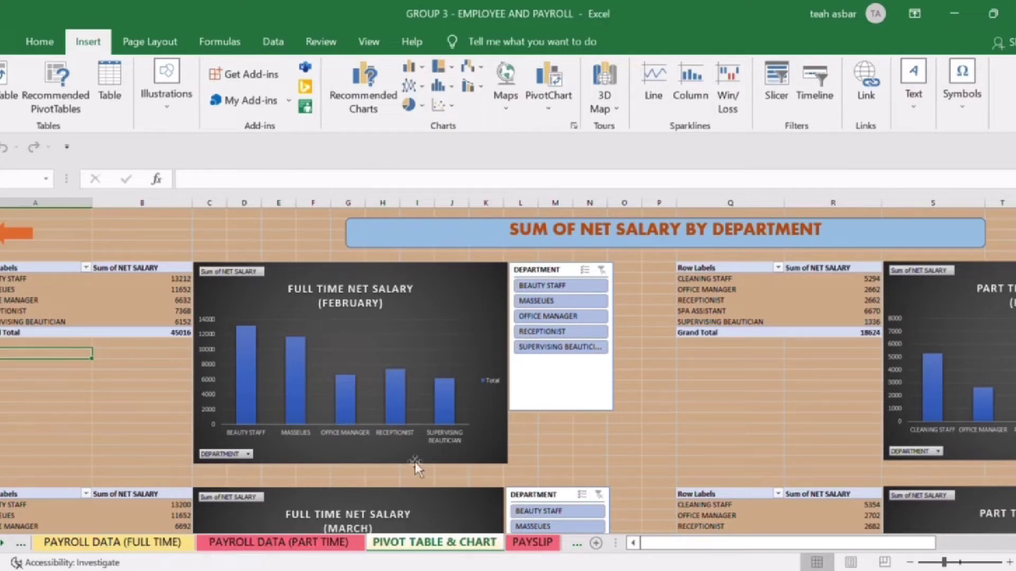
{"action": "left_click", "coordinate": [144, 364]}
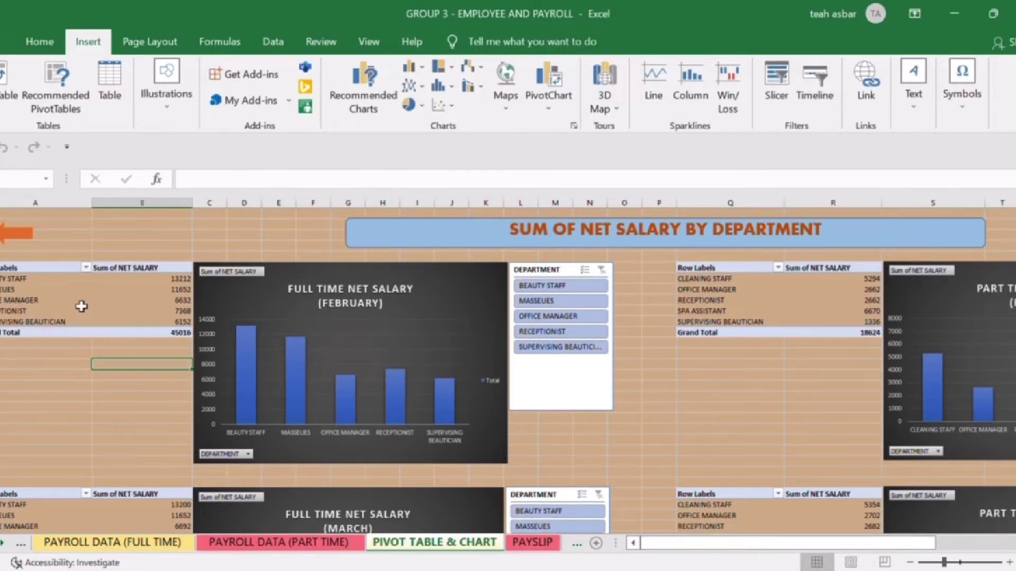
{"action": "left_click", "coordinate": [31, 280]}
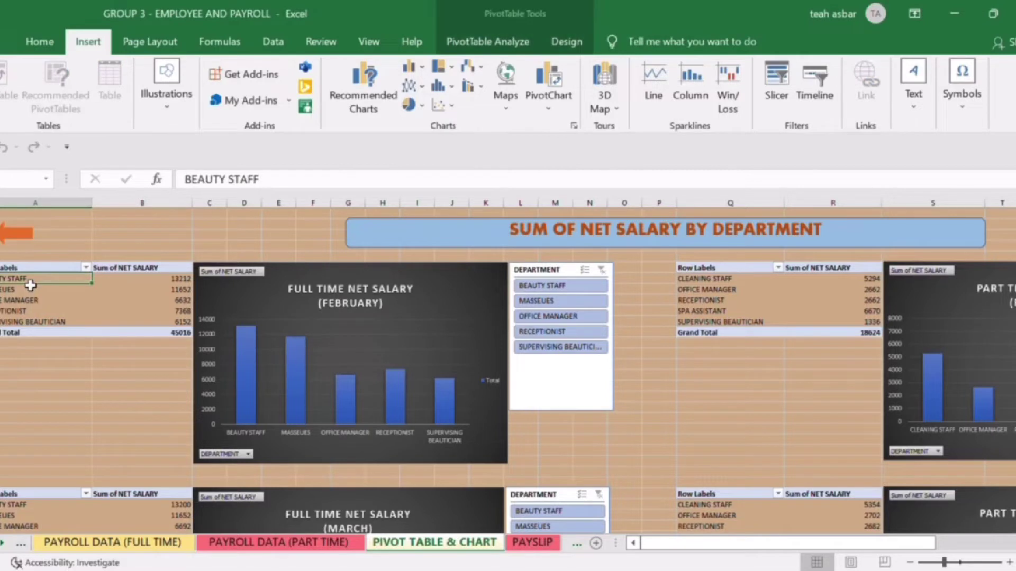
Switch to the PAYROLL DATA (FULL TIME) sheet and clear the February table selection by selecting the empty cell beside the MARCH heading
{"action": "left_click", "coordinate": [3, 543]}
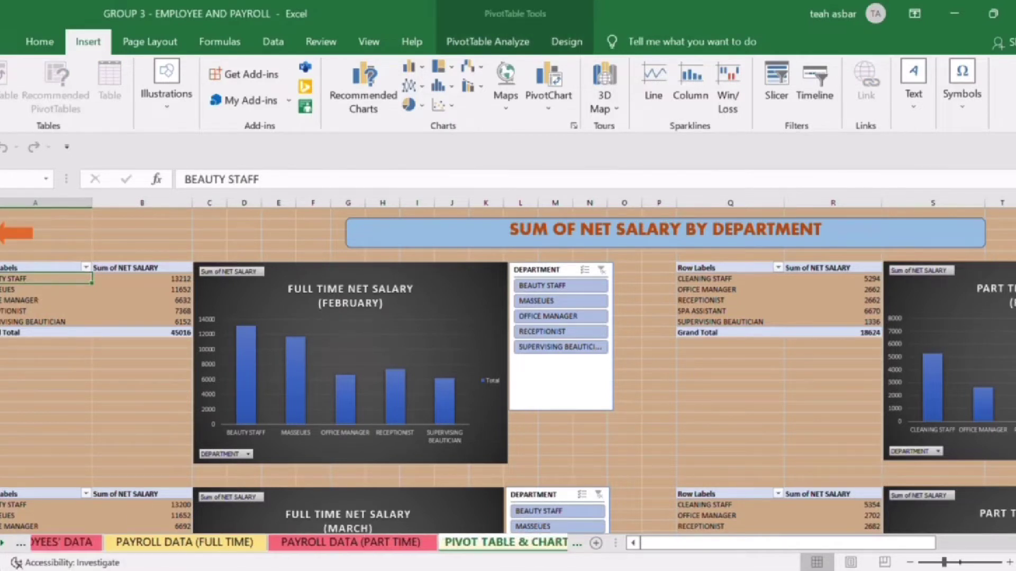
{"action": "left_click", "coordinate": [215, 543]}
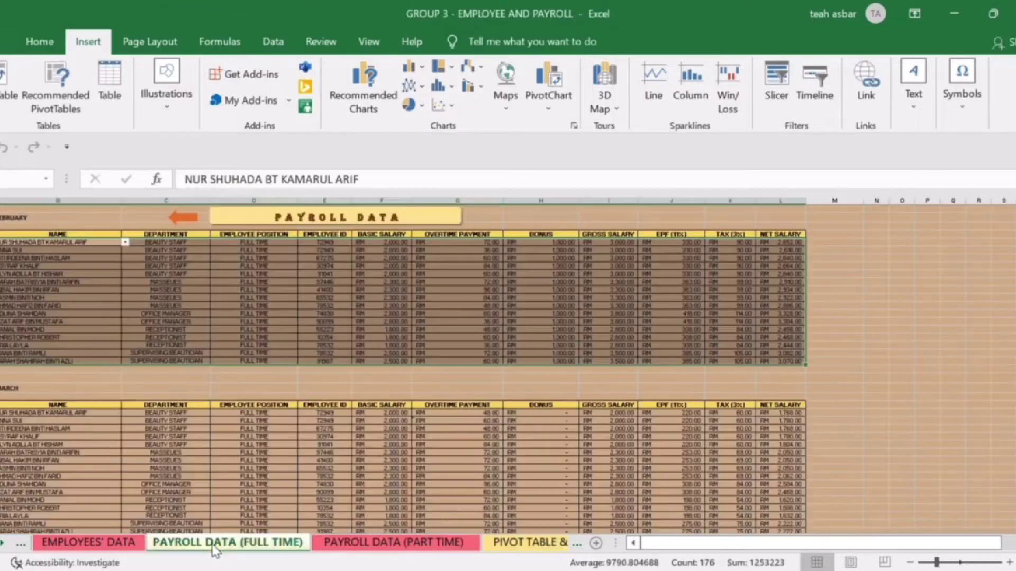
{"action": "left_click", "coordinate": [166, 388]}
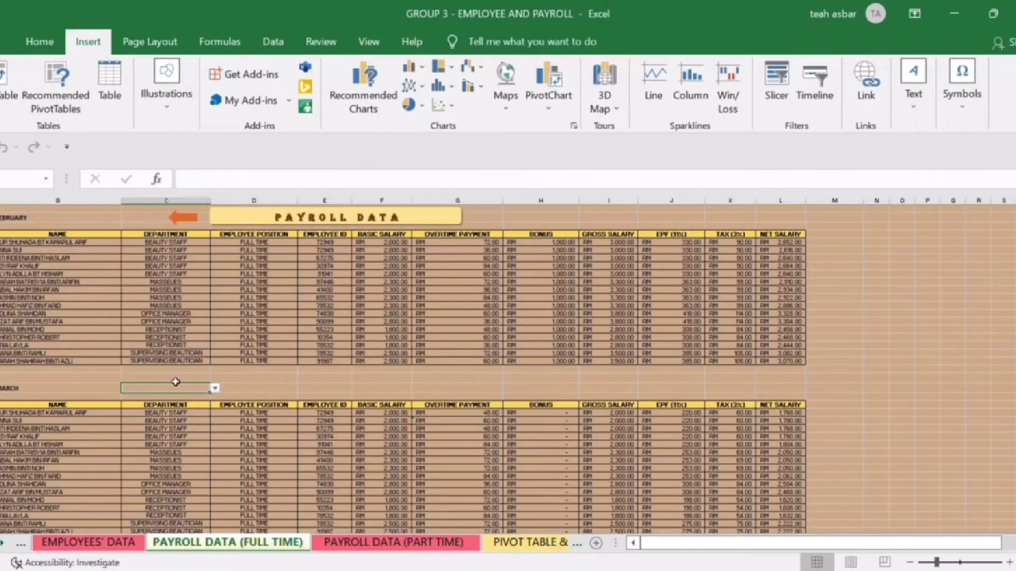
Try to create a pivot table from the February records on the full-time payroll sheet, then cancel and clear the selection
{"action": "left_click", "coordinate": [5, 244]}
{"action": "left_click", "coordinate": [119, 263]}
{"action": "left_click", "coordinate": [39, 243]}
{"action": "left_click_drag", "start_coordinate": [90, 245], "coordinate": [781, 366]}
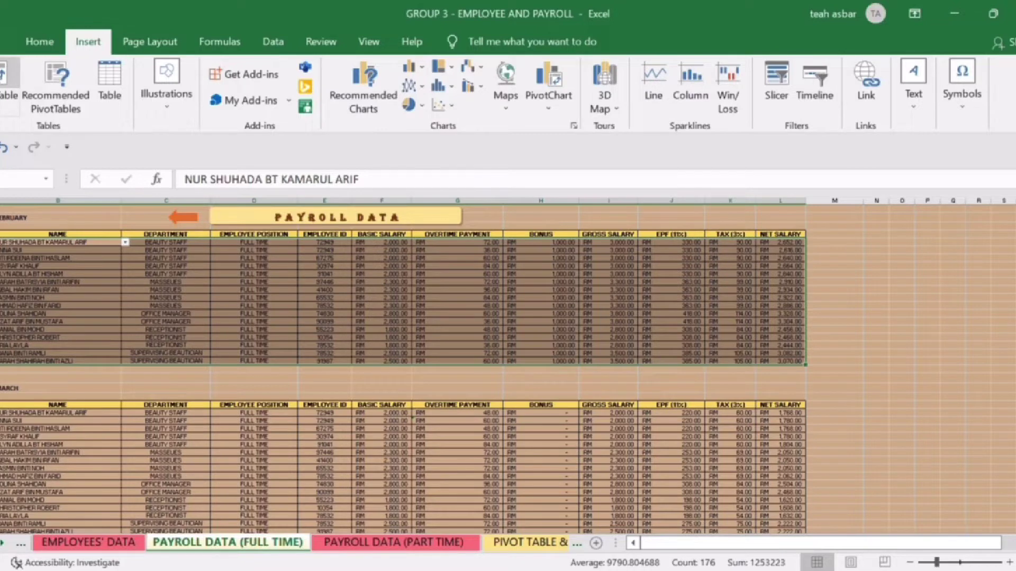
{"action": "left_click", "coordinate": [9, 76]}
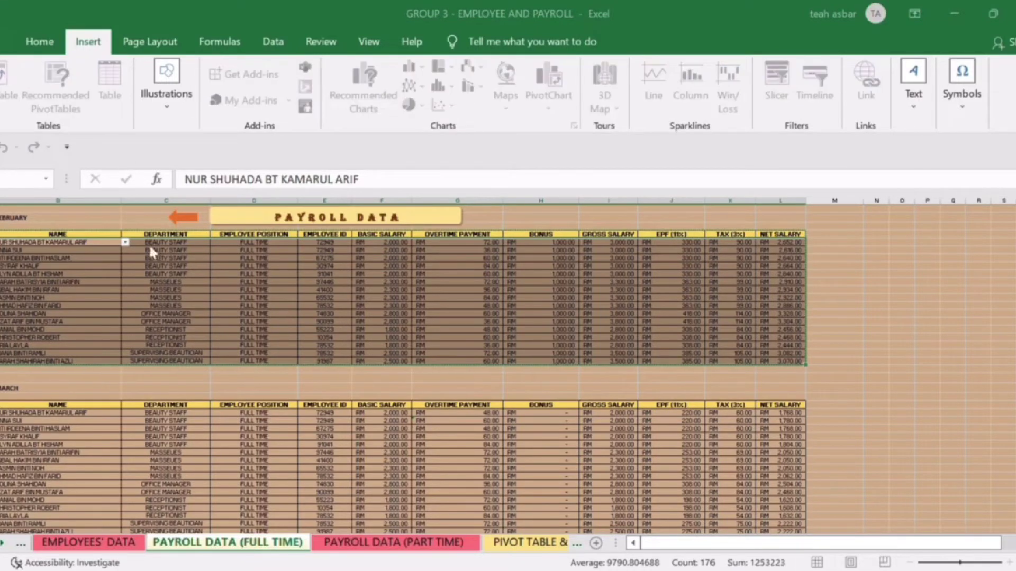
{"action": "key", "text": "Escape"}
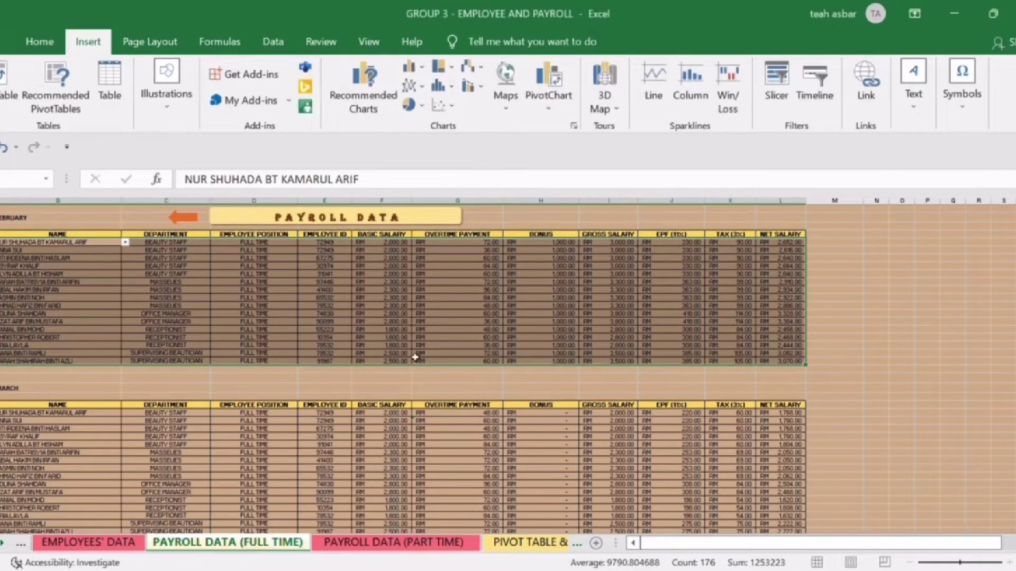
{"action": "left_click", "coordinate": [419, 378]}
Switch to the PIVOT TABLE & CHART sheet and examine the field layout of the February full-time net salary pivot table
{"action": "left_click", "coordinate": [515, 543]}
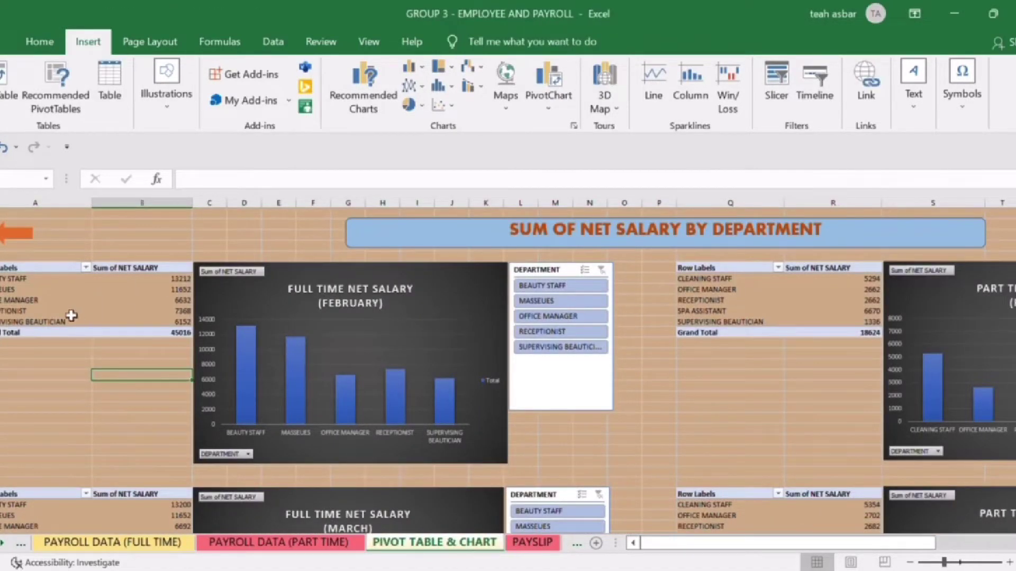
{"action": "left_click", "coordinate": [79, 268]}
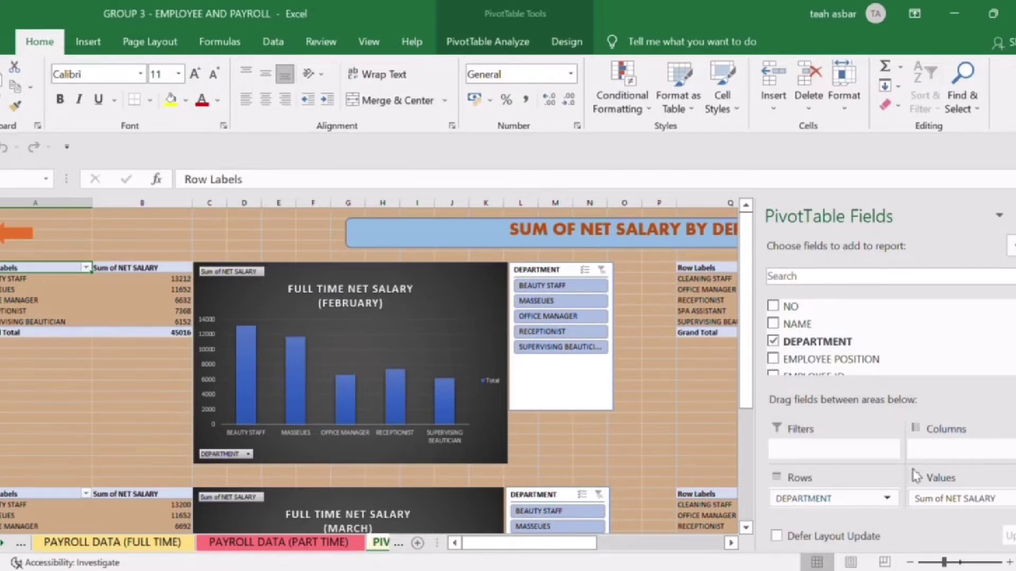
{"action": "scroll", "coordinate": [887, 330], "scroll_direction": "down", "scroll_amount": 1}
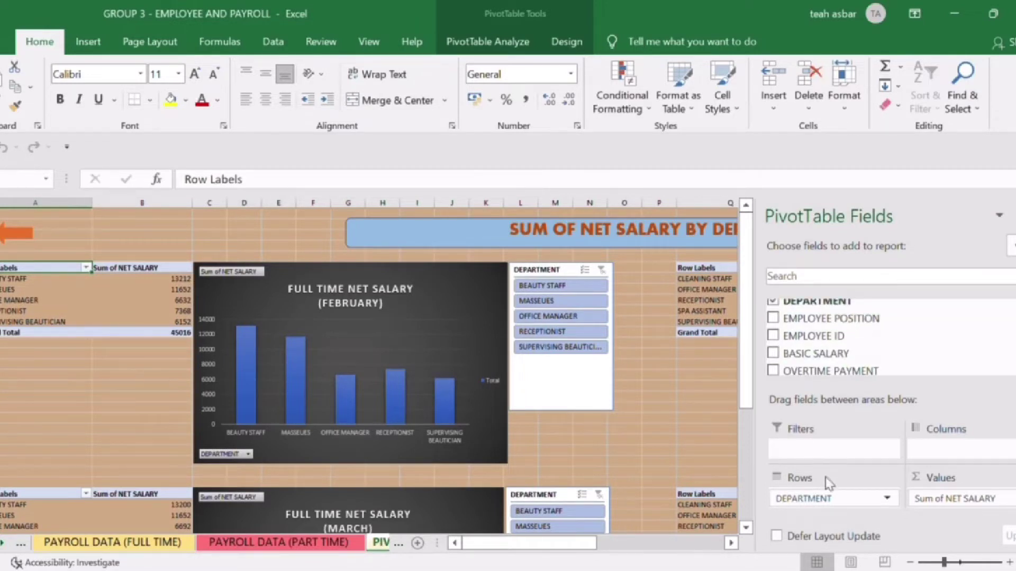
{"action": "scroll", "coordinate": [941, 328], "scroll_direction": "down", "scroll_amount": 3}
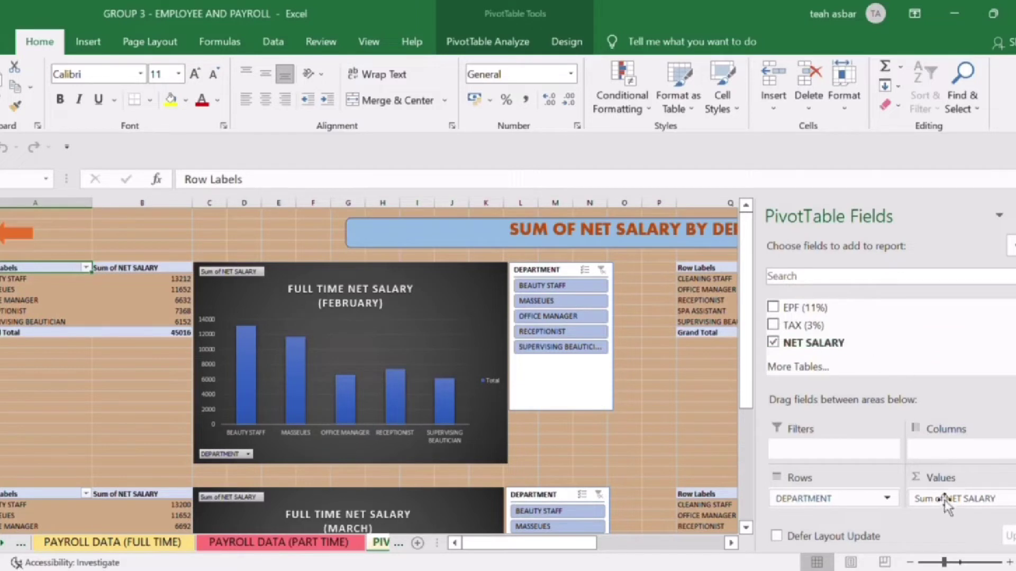
{"action": "left_click", "coordinate": [175, 365]}
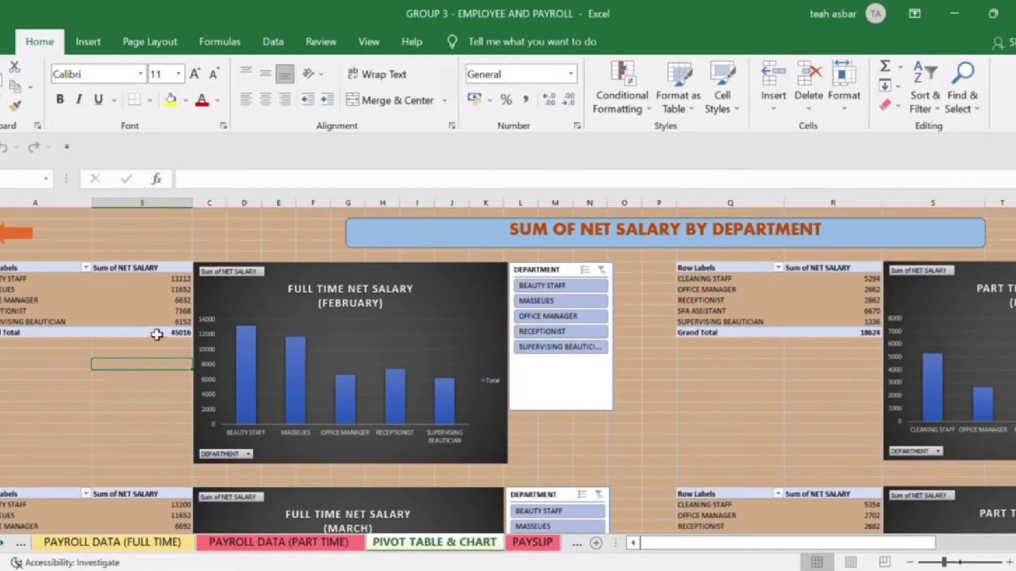
View the February full-time net salary chart and bring up the insert options for its source pivot table
{"action": "left_click", "coordinate": [231, 296]}
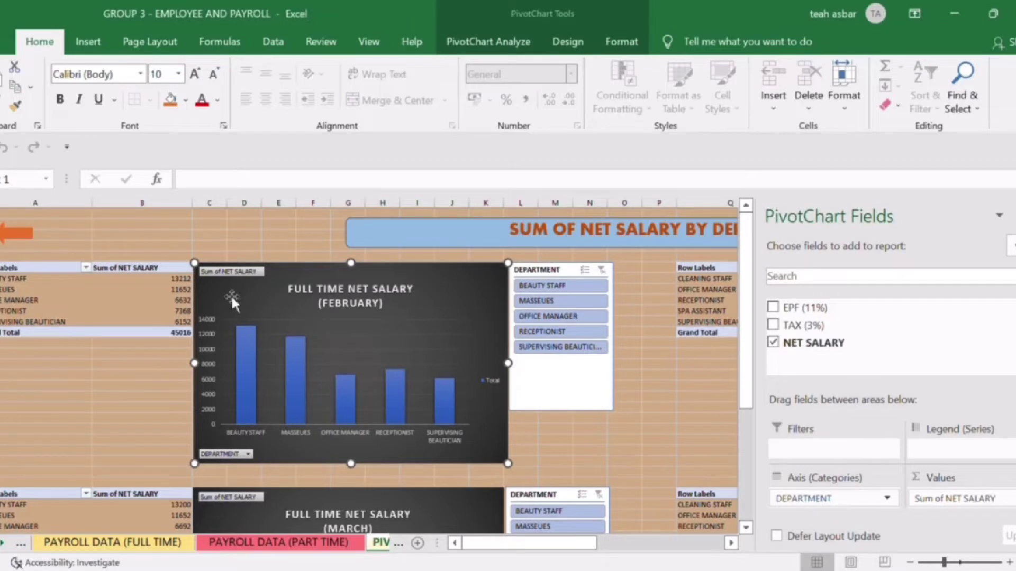
{"action": "left_click", "coordinate": [141, 397]}
{"action": "left_click", "coordinate": [38, 283]}
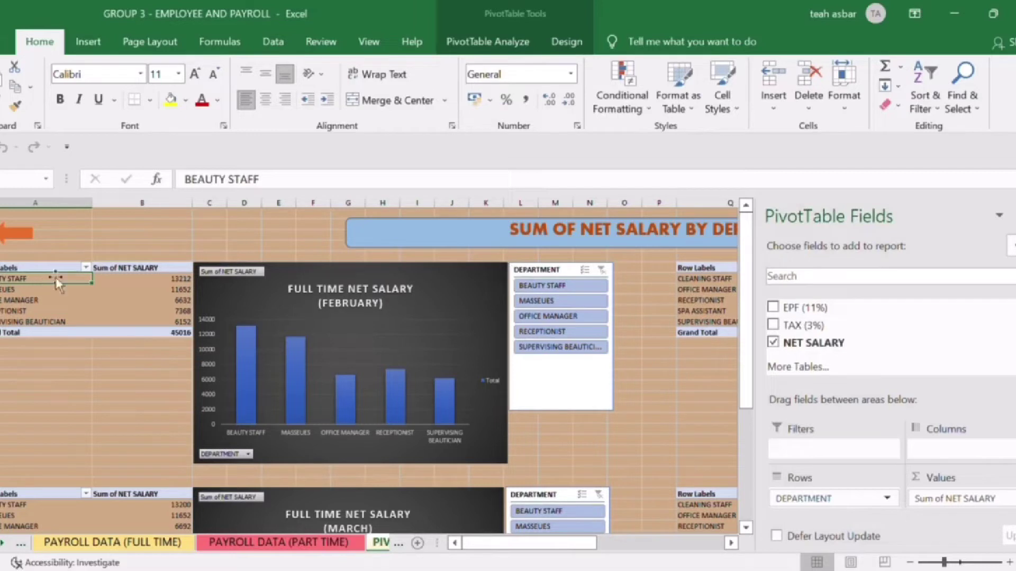
{"action": "left_click", "coordinate": [89, 46]}
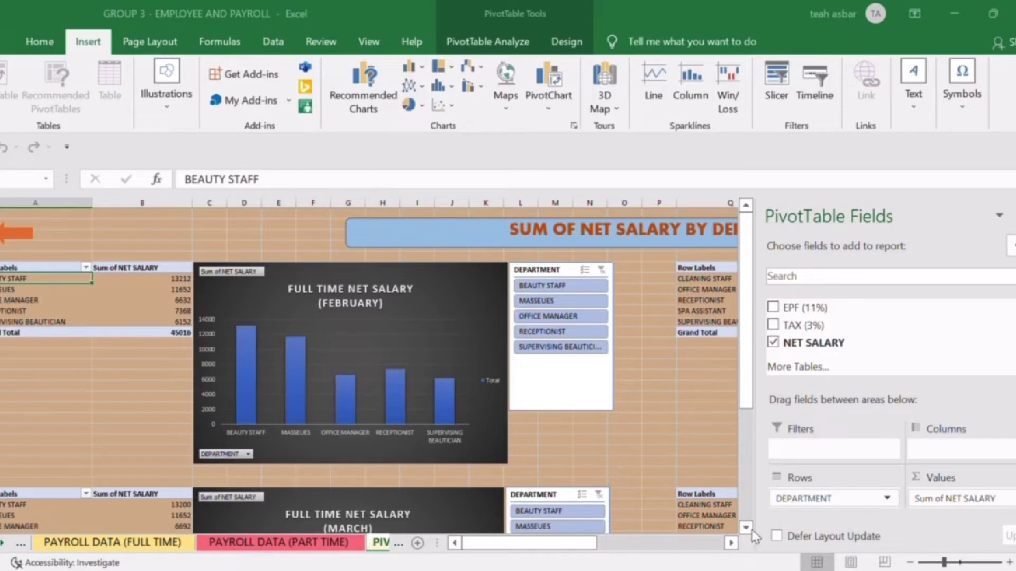
{"action": "left_click", "coordinate": [532, 451]}
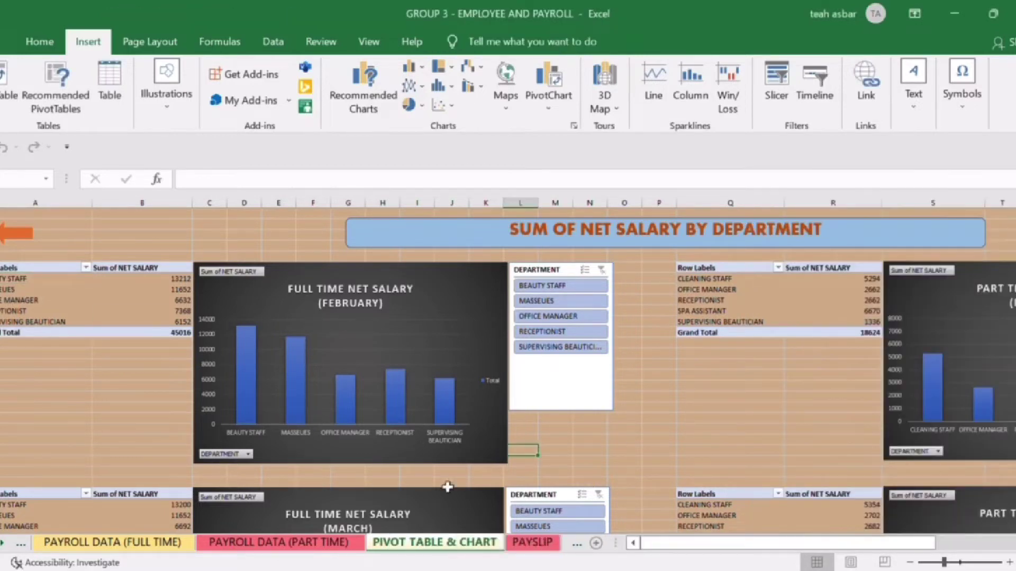
Examine the February full-time pivot chart's field list, including its axis category and values fields
{"action": "scroll", "coordinate": [402, 329], "scroll_direction": "down", "scroll_amount": 1}
{"action": "left_click", "coordinate": [415, 287]}
{"action": "left_click", "coordinate": [394, 349]}
{"action": "left_click", "coordinate": [449, 296]}
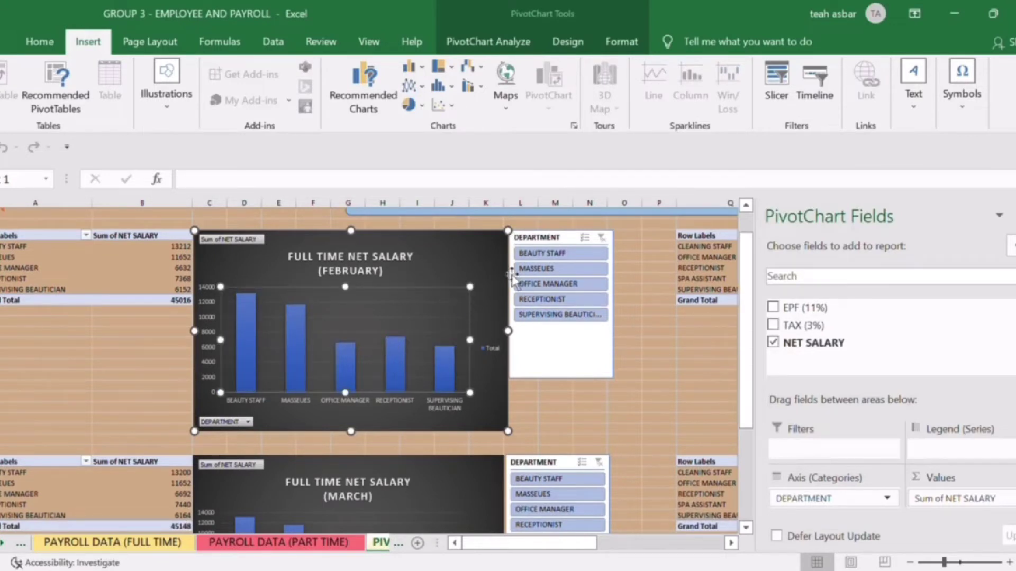
{"action": "left_click", "coordinate": [466, 257]}
{"action": "scroll", "coordinate": [825, 358], "scroll_direction": "up", "scroll_amount": 3}
{"action": "scroll", "coordinate": [839, 360], "scroll_direction": "up", "scroll_amount": 2}
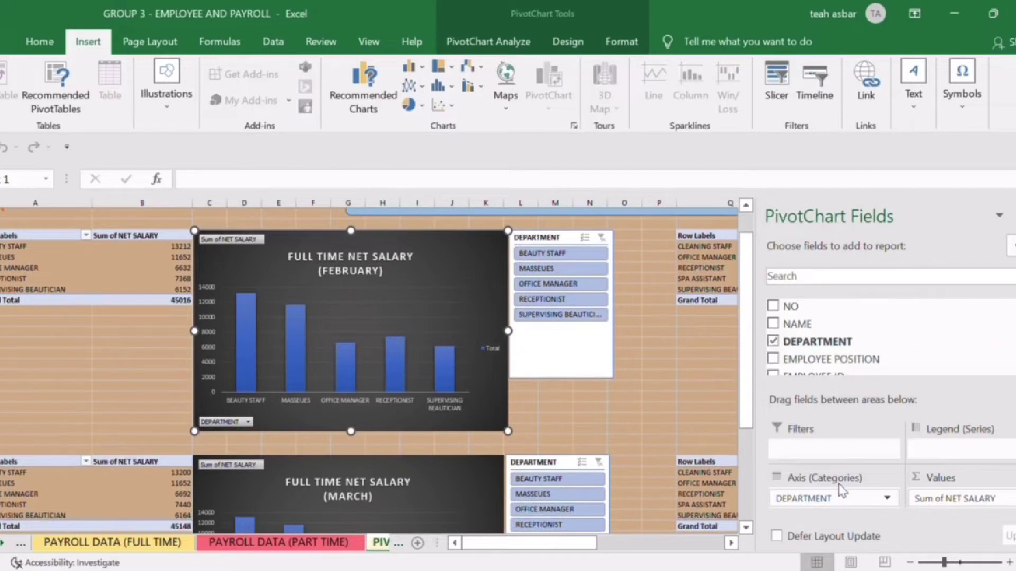
{"action": "scroll", "coordinate": [857, 338], "scroll_direction": "down", "scroll_amount": 5}
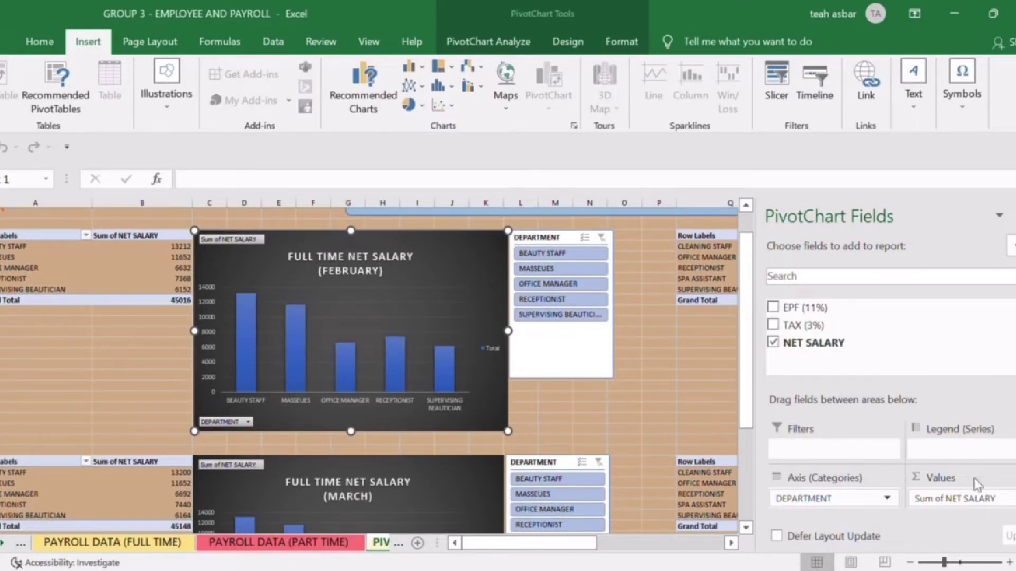
{"action": "left_click", "coordinate": [641, 377]}
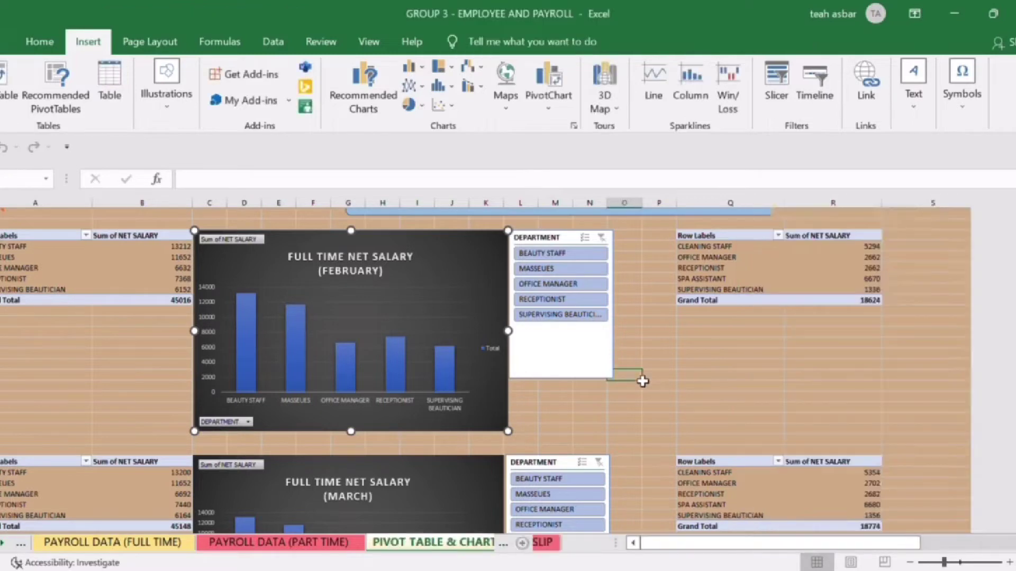
{"action": "left_click", "coordinate": [640, 408]}
{"action": "scroll", "coordinate": [634, 410], "scroll_direction": "up", "scroll_amount": 1}
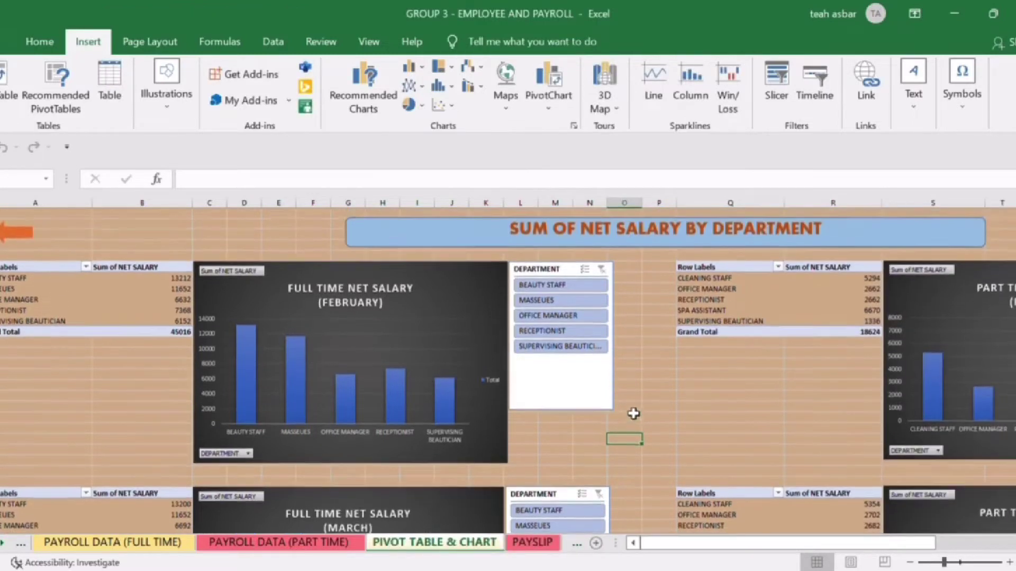
Look at the February full-time DEPARTMENT slicer and its source pivot table, clearing the selection after each
{"action": "left_click", "coordinate": [577, 401]}
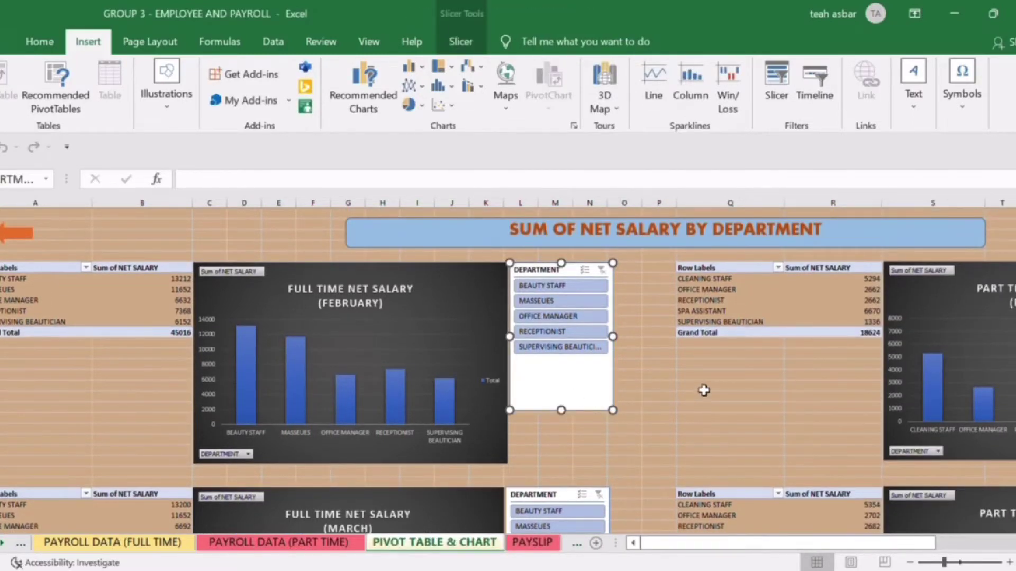
{"action": "left_click", "coordinate": [686, 390]}
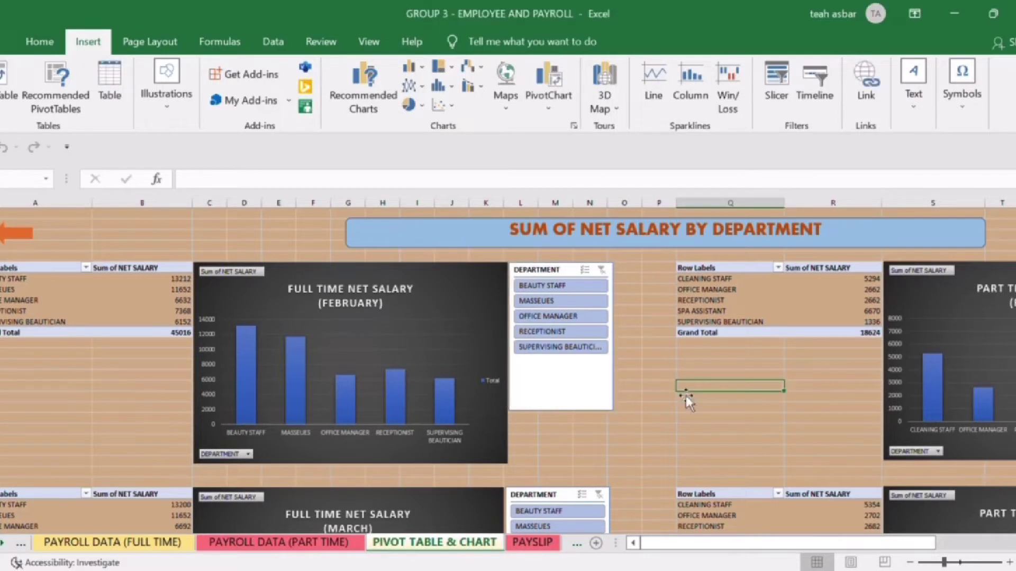
{"action": "left_click", "coordinate": [590, 402]}
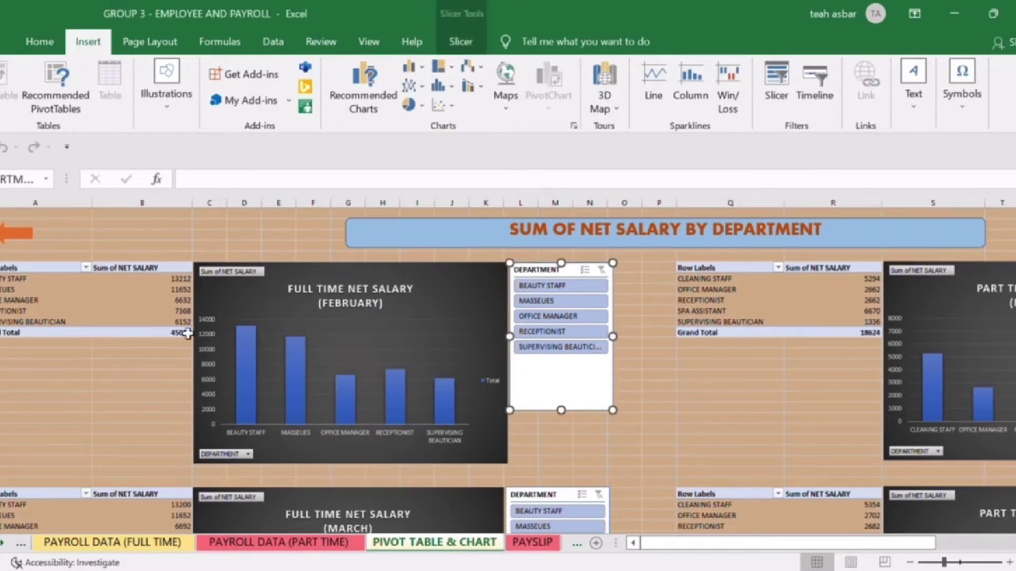
{"action": "left_click", "coordinate": [19, 280]}
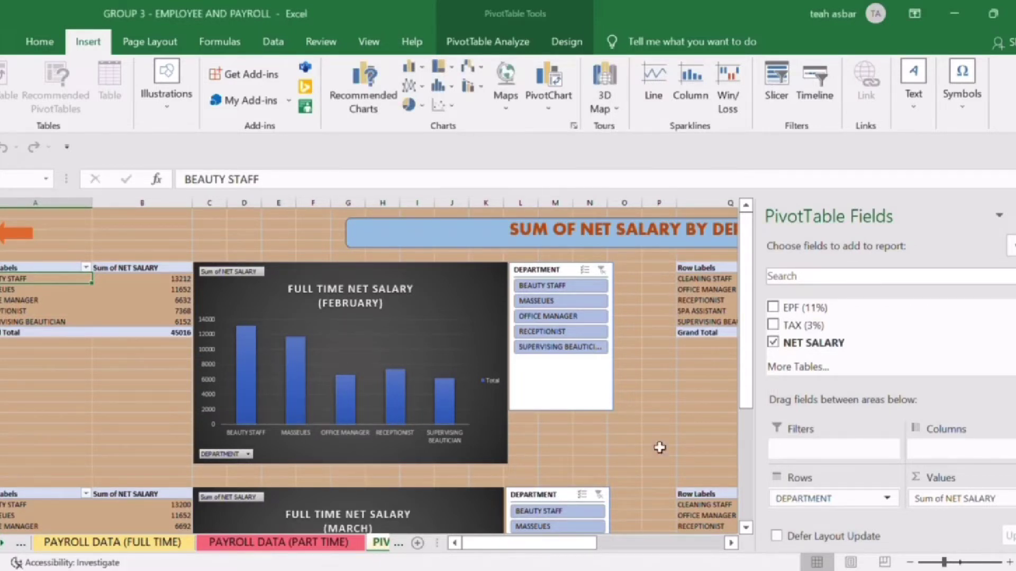
{"action": "left_click", "coordinate": [661, 419]}
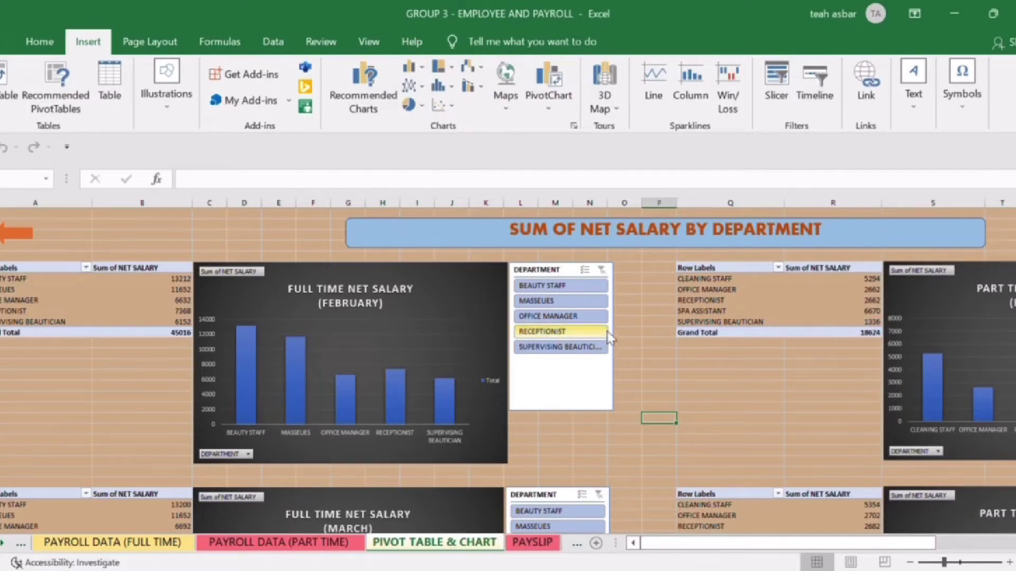
Filter the March full-time net salaries with the DEPARTMENT slicer to OFFICE MANAGER, then to RECEPTIONIST combined with BEAUTY STAFF and MASSEUES
{"action": "scroll", "coordinate": [611, 339], "scroll_direction": "down", "scroll_amount": 5}
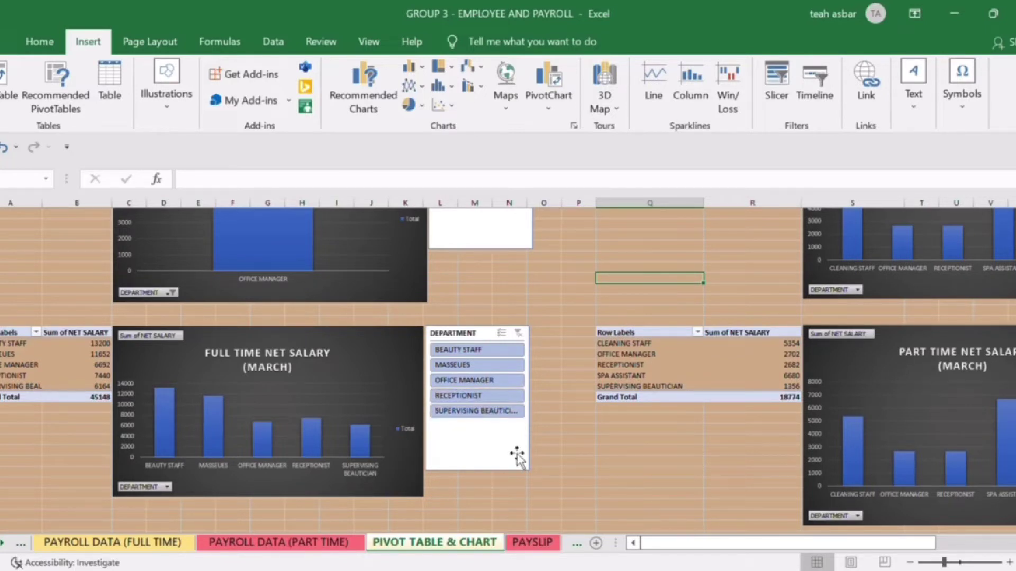
{"action": "left_click", "coordinate": [512, 382]}
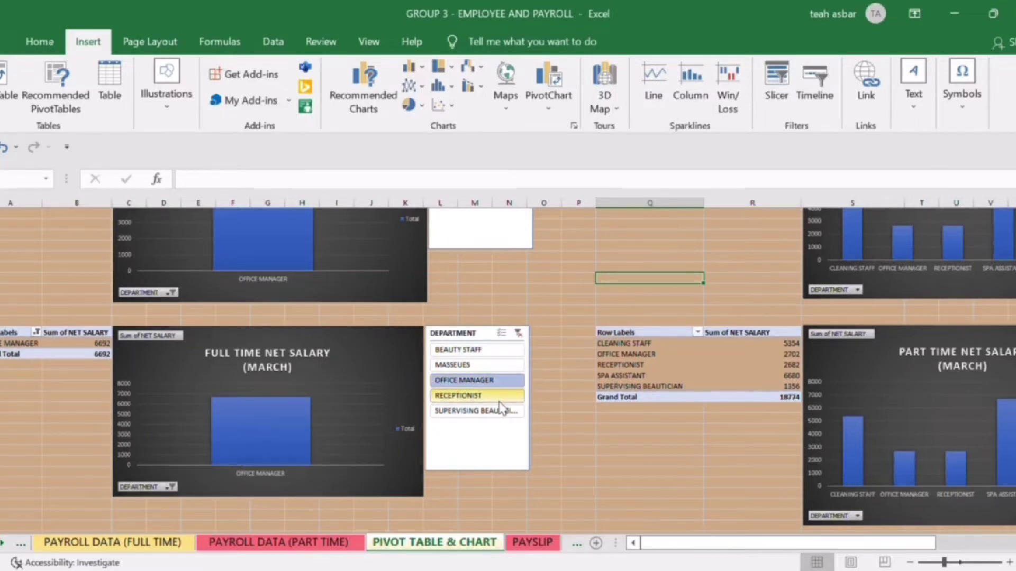
{"action": "left_click", "coordinate": [498, 400]}
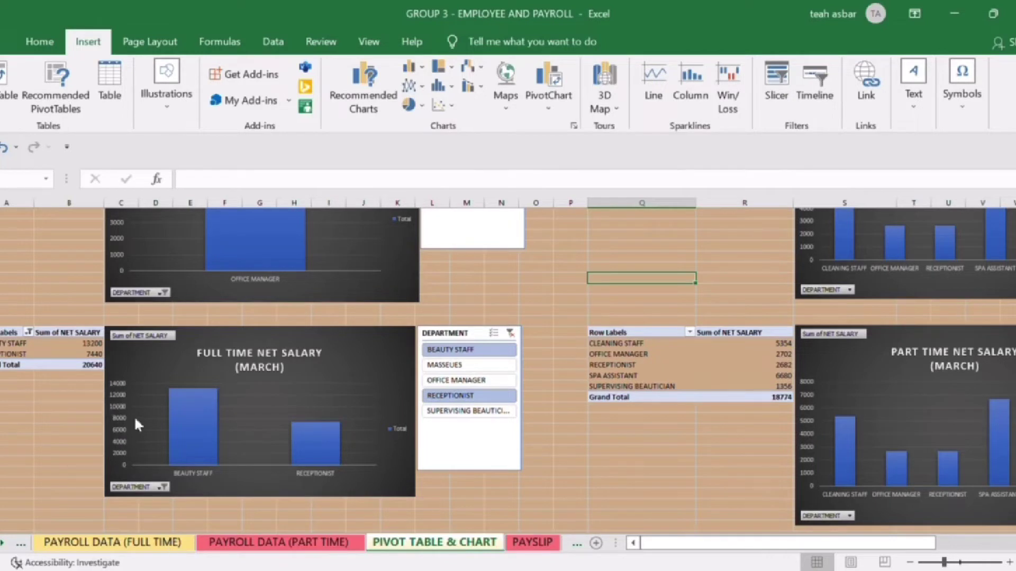
{"action": "left_click", "coordinate": [468, 365], "text": "ctrl"}
{"action": "left_click", "coordinate": [259, 515]}
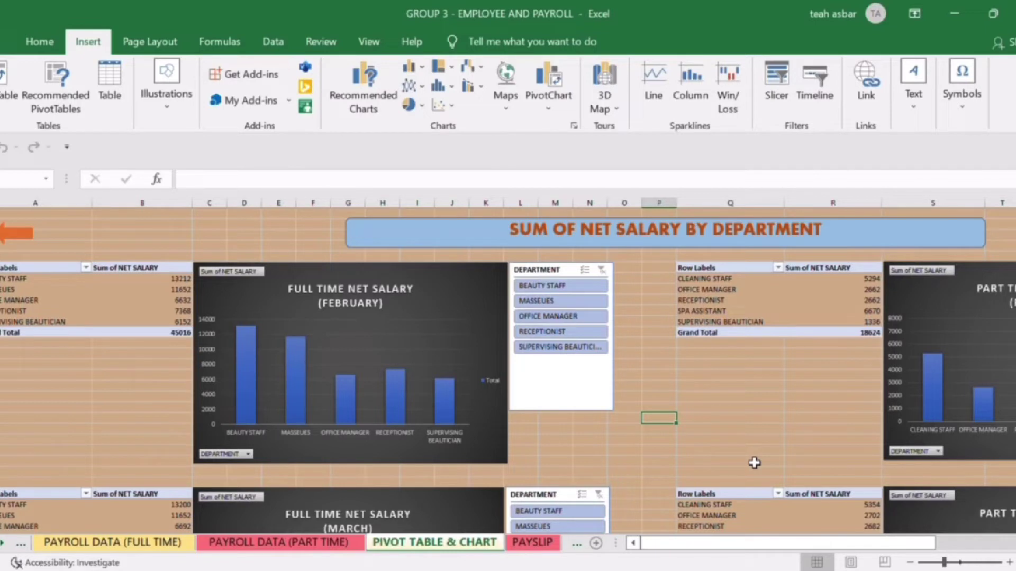
{"action": "left_click", "coordinate": [817, 392]}
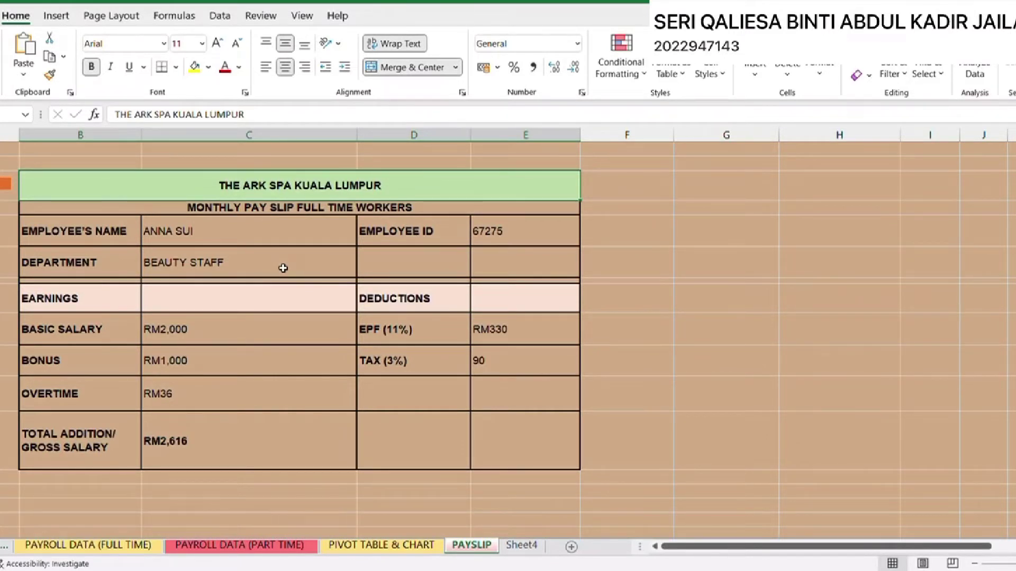
Inspect the Data Validation list settings and source range of the EMPLOYEE ID cell on the PAYSLIP sheet
{"action": "left_click", "coordinate": [496, 236]}
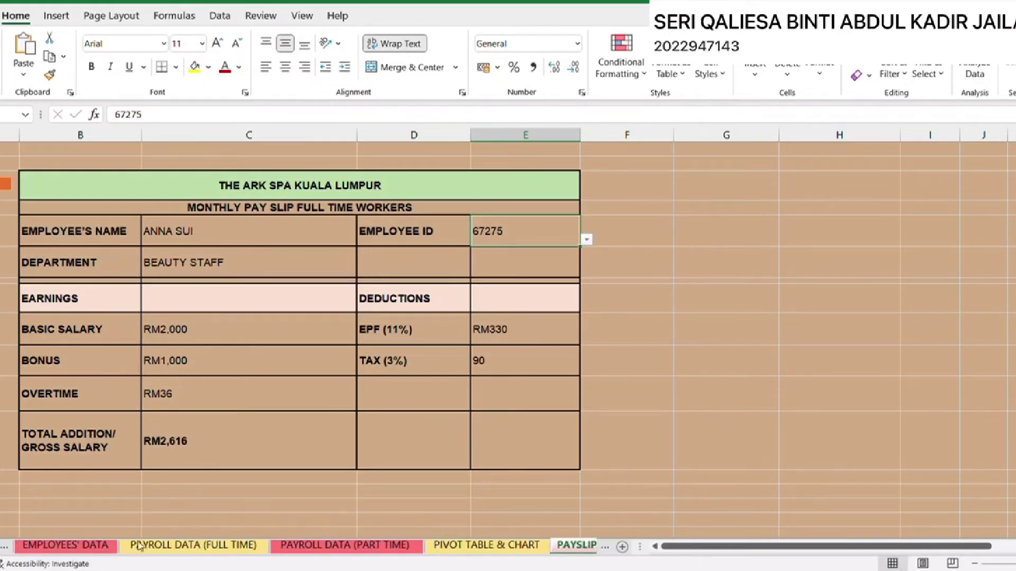
{"action": "left_click", "coordinate": [195, 544]}
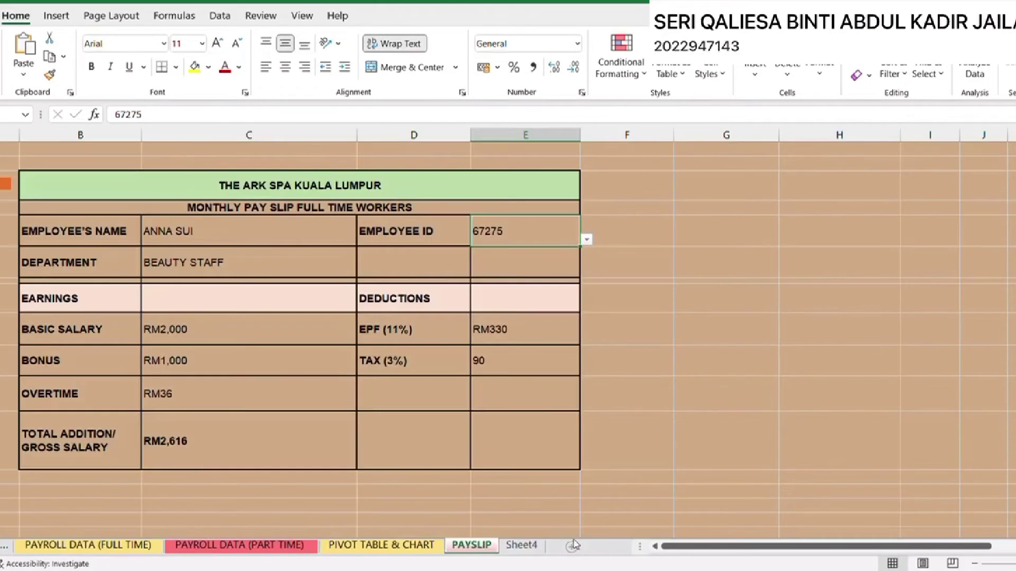
{"action": "left_click", "coordinate": [219, 16]}
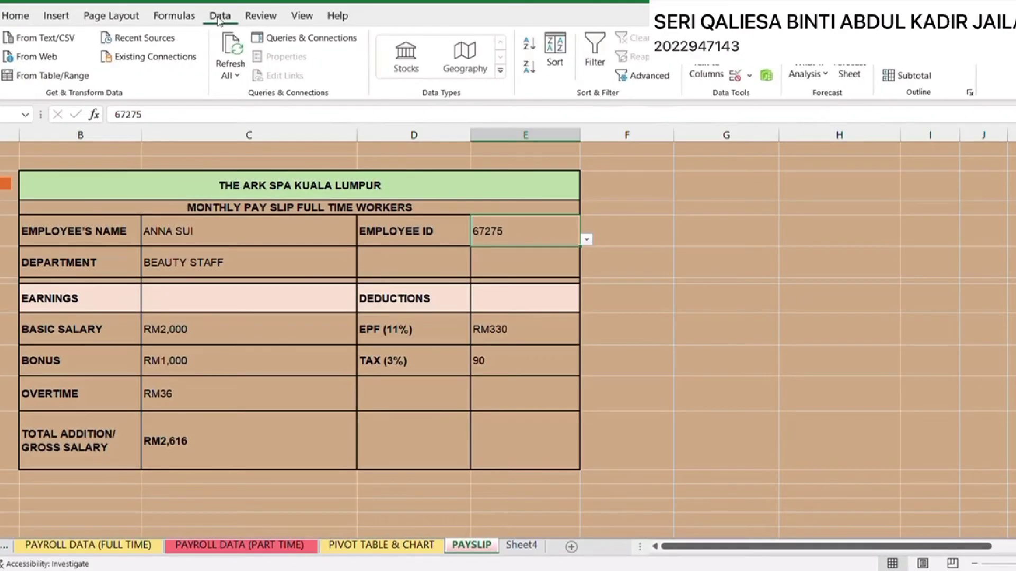
{"action": "left_click", "coordinate": [735, 80]}
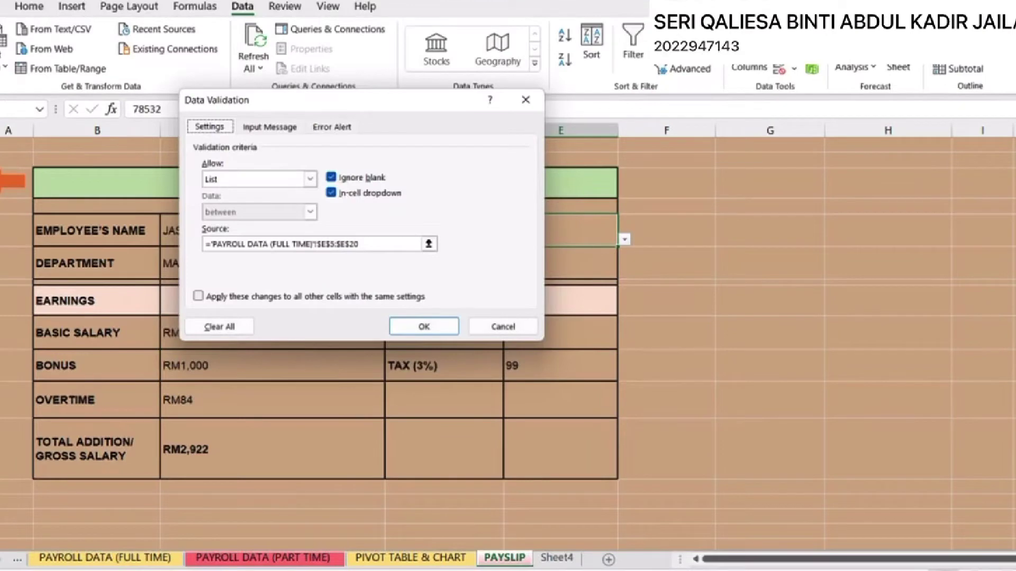
{"action": "left_click", "coordinate": [310, 179]}
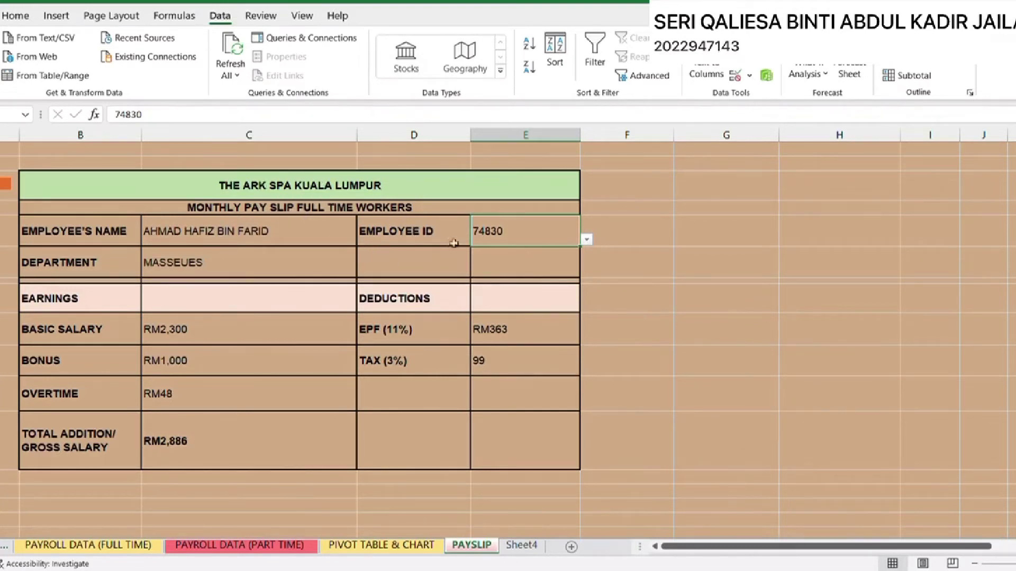
Choose a different employee ID on the payslip and inspect the lookup formulas in the employee's name and BASIC SALARY cells
{"action": "left_click", "coordinate": [586, 239]}
{"action": "left_click", "coordinate": [531, 291]}
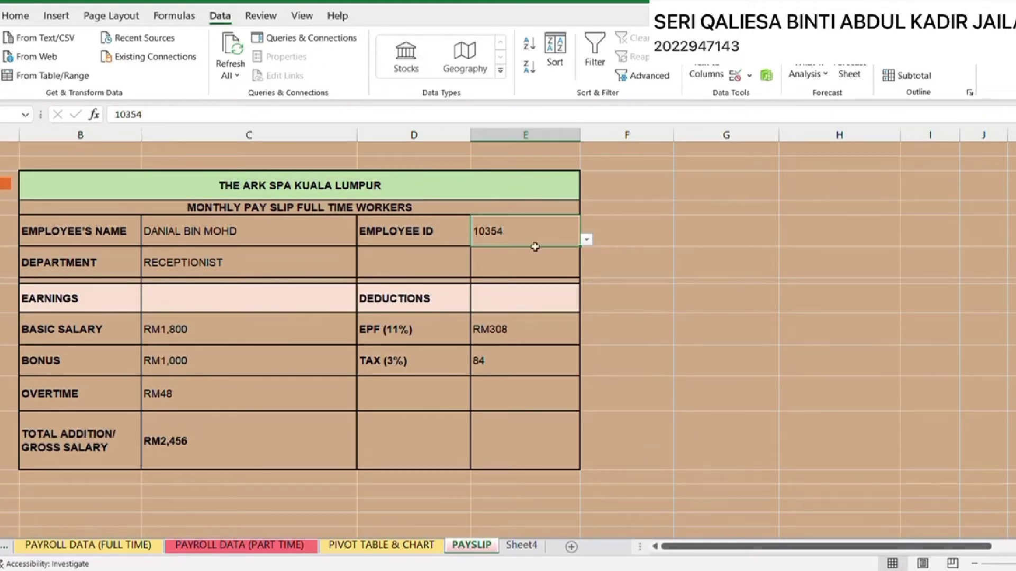
{"action": "left_click", "coordinate": [289, 243]}
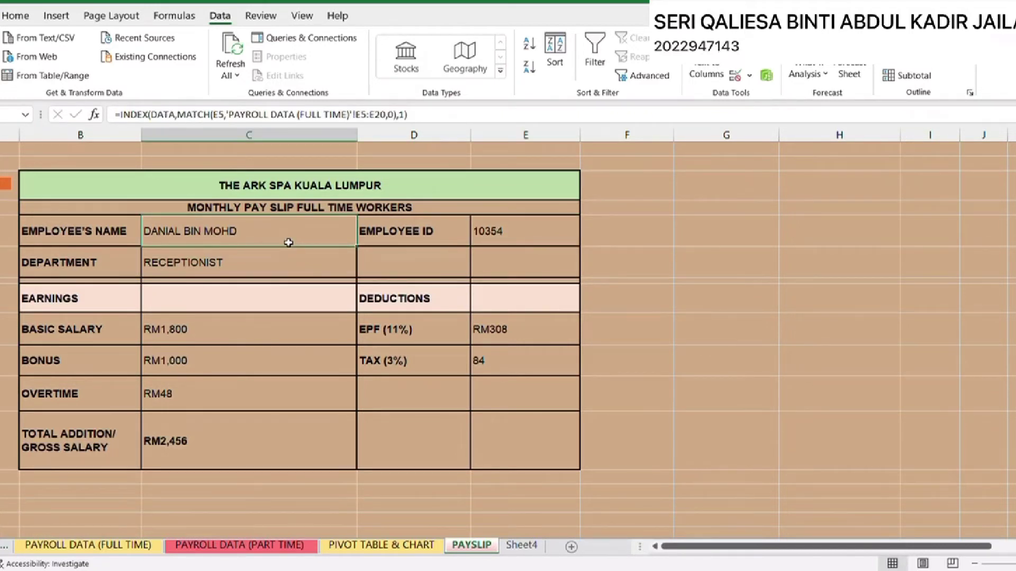
{"action": "left_click", "coordinate": [251, 336]}
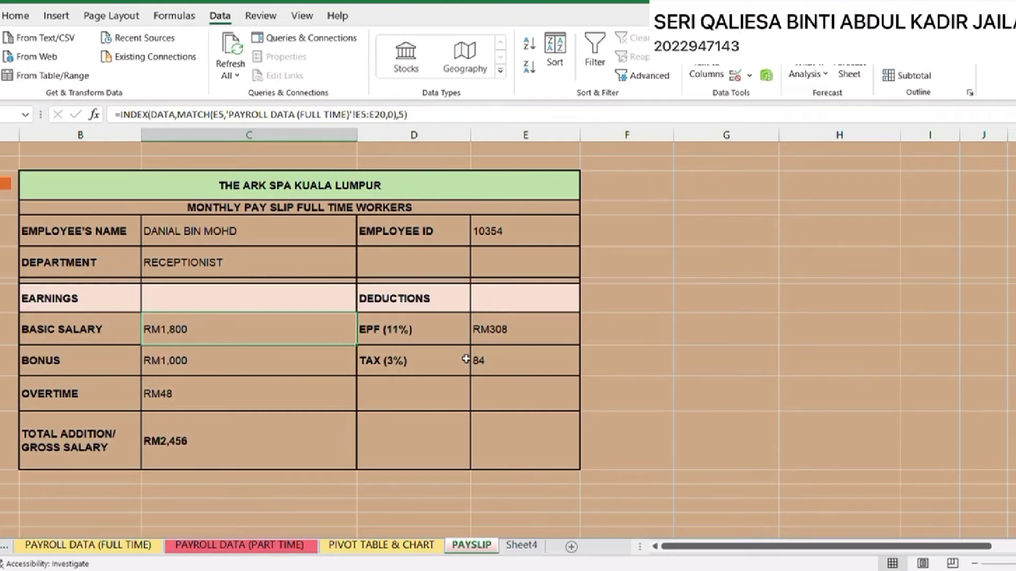
Inspect the employee name lookup formula and highlight the February table on the PAYROLL DATA (FULL TIME) sheet that its DATA range refers to
{"action": "left_click", "coordinate": [294, 242]}
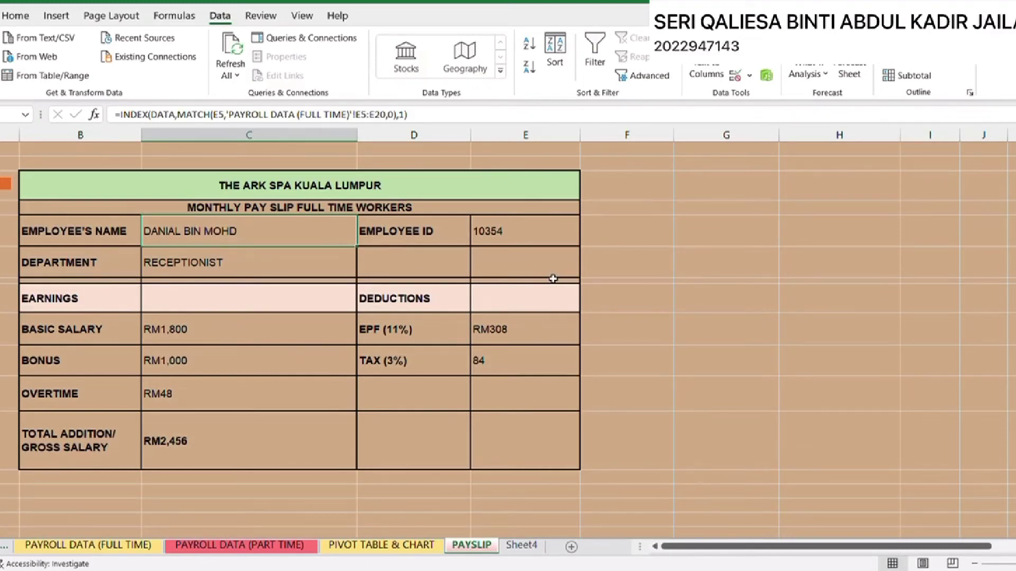
{"action": "left_click", "coordinate": [88, 545]}
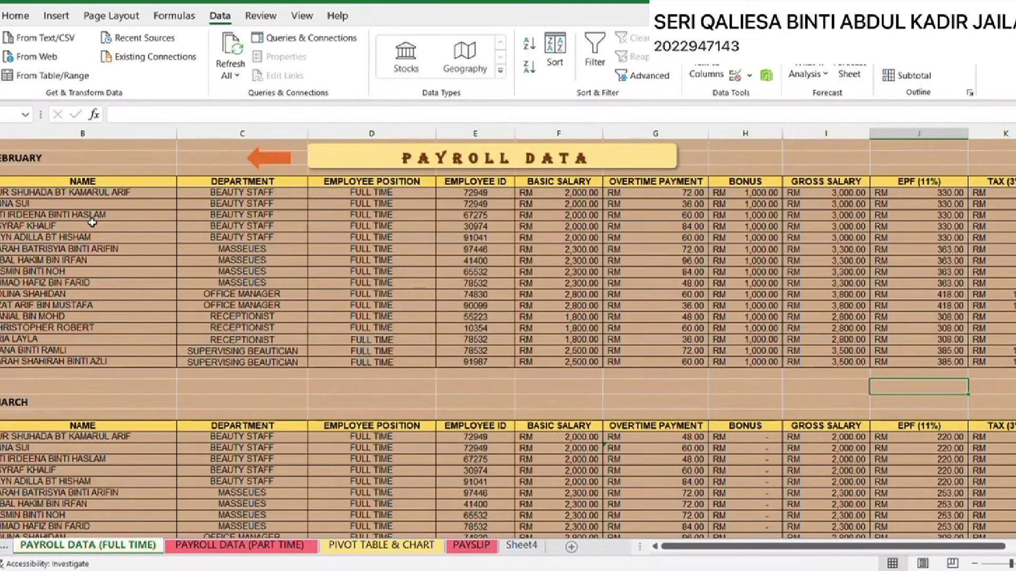
{"action": "left_click_drag", "start_coordinate": [31, 193], "coordinate": [883, 368]}
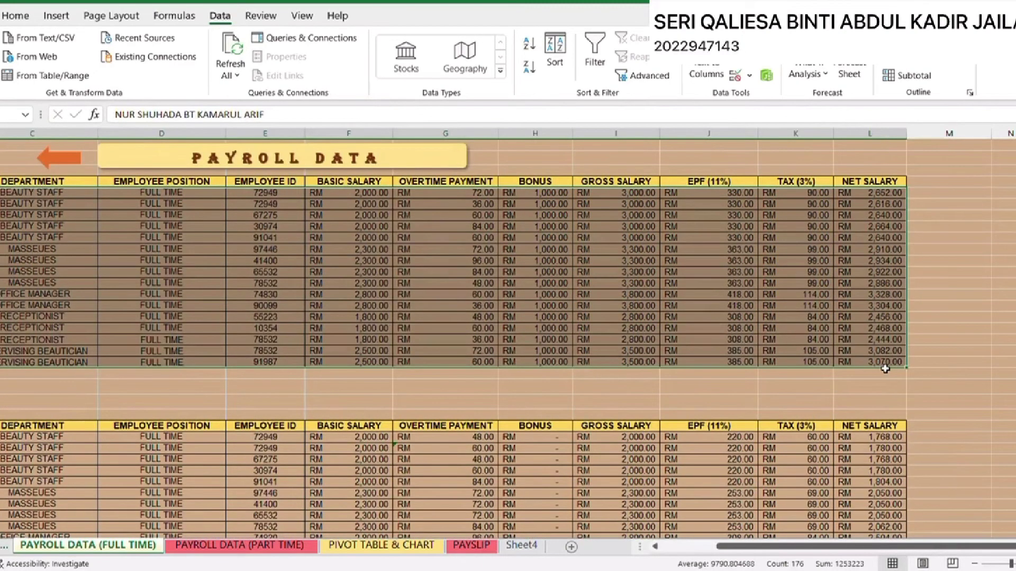
{"action": "key", "text": "Return"}
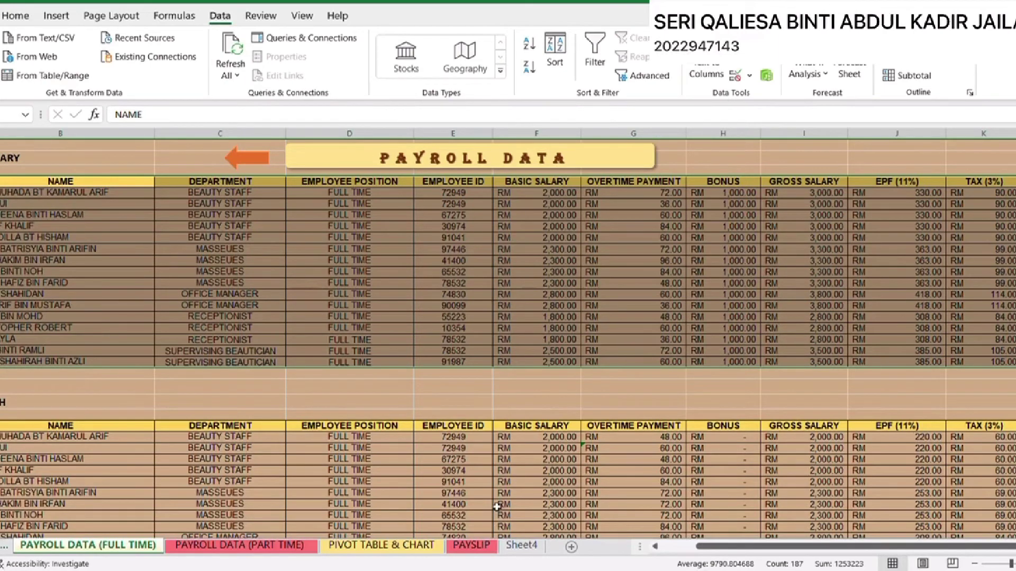
{"action": "left_click", "coordinate": [470, 545]}
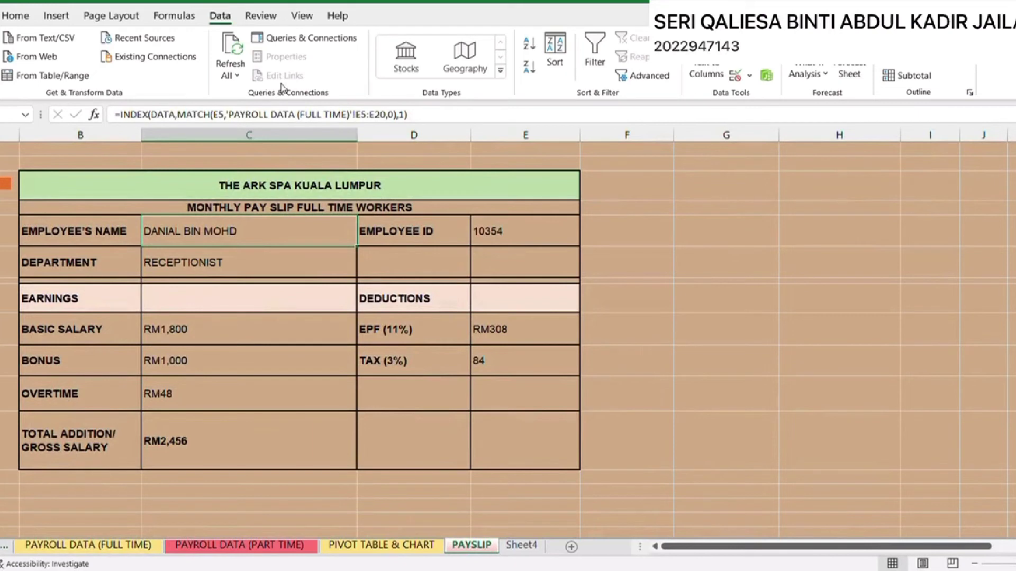
Examine the DATA, E5 and 'PAYROLL DATA (FULL TIME)'!E5:E20 arguments of the employee name formula against the payroll sheet, discarding any edit
{"action": "left_click", "coordinate": [143, 114]}
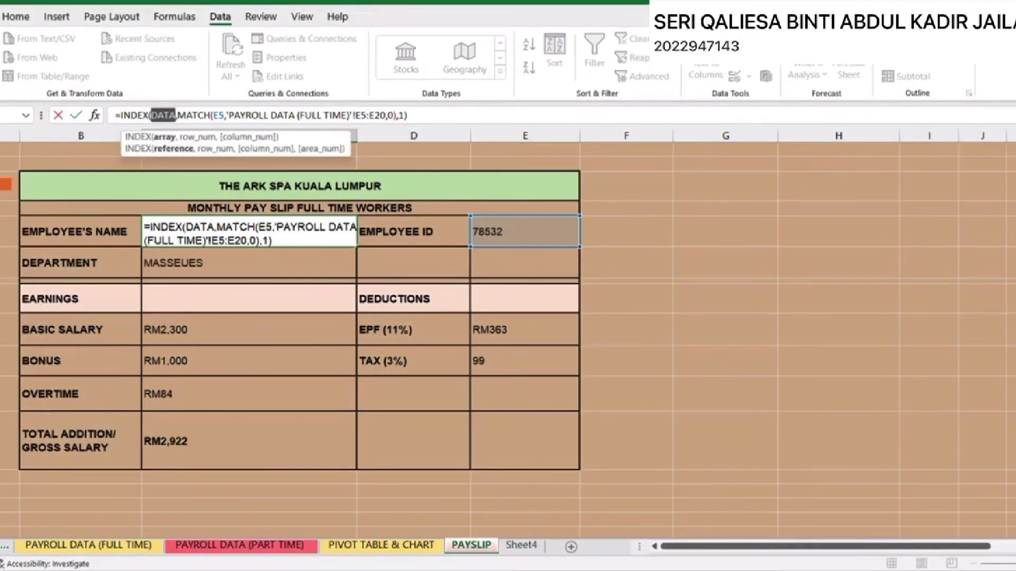
{"action": "double_click", "coordinate": [193, 115]}
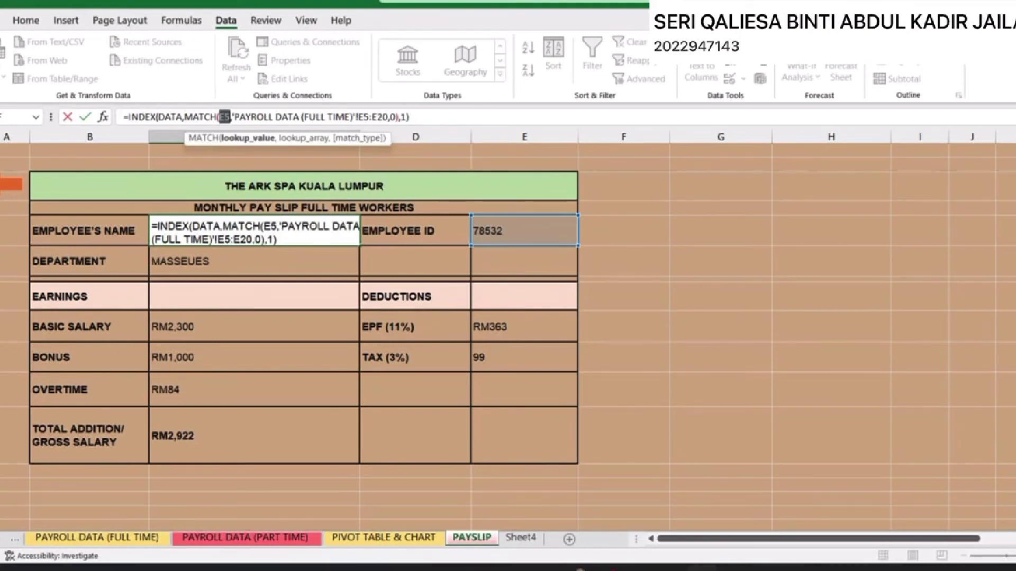
{"action": "left_click", "coordinate": [294, 138]}
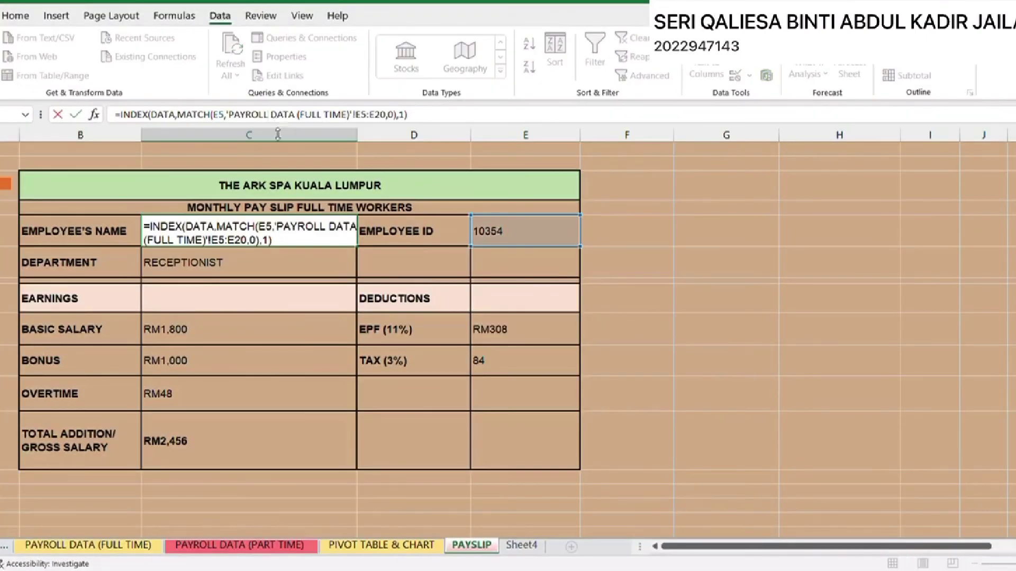
{"action": "left_click", "coordinate": [284, 136]}
{"action": "left_click", "coordinate": [91, 549]}
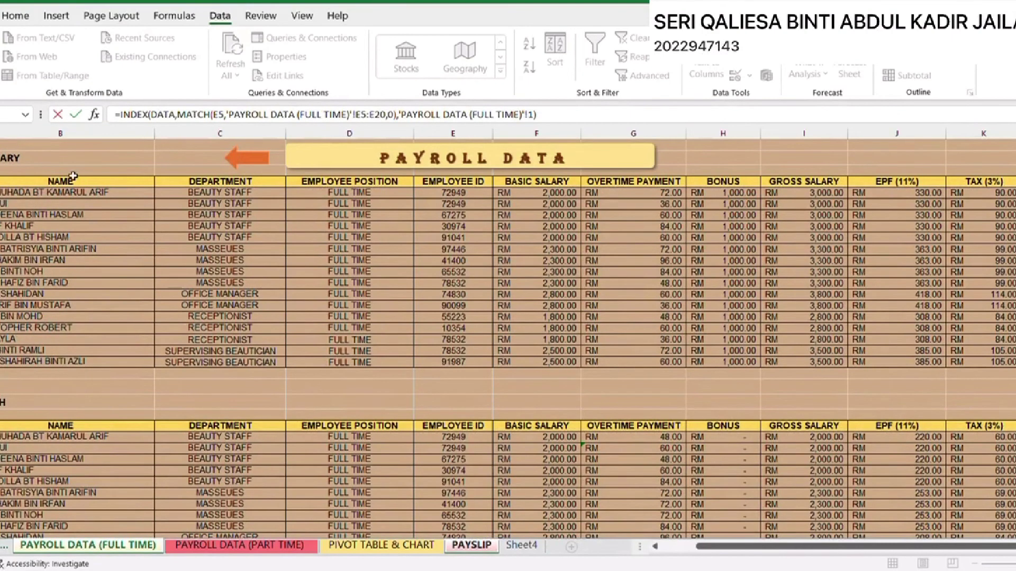
{"action": "left_click", "coordinate": [471, 545]}
{"action": "left_click_drag", "start_coordinate": [116, 114], "coordinate": [447, 116]}
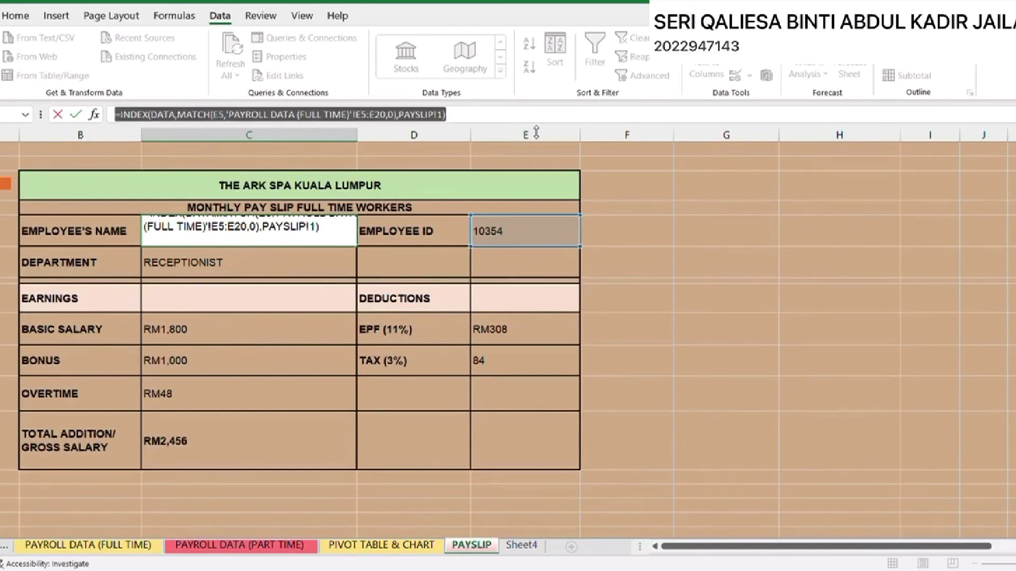
{"action": "key", "text": "Escape"}
Inspect the payslip's BASIC SALARY, OVERTIME and deduction formulas, and check the TAX formula's column number against the full-time payroll table
{"action": "left_click", "coordinate": [254, 280]}
{"action": "left_click", "coordinate": [240, 339]}
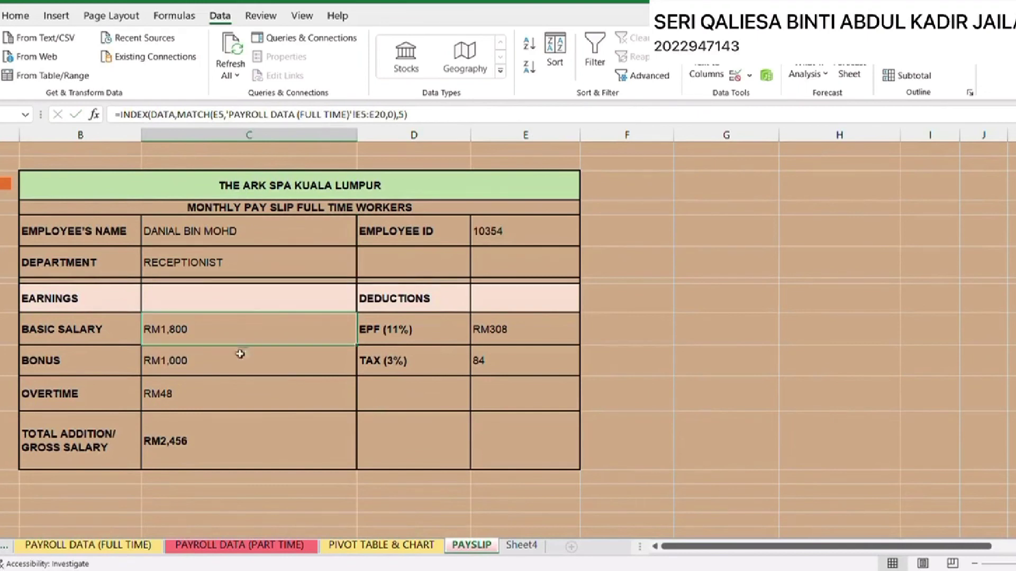
{"action": "left_click", "coordinate": [240, 363]}
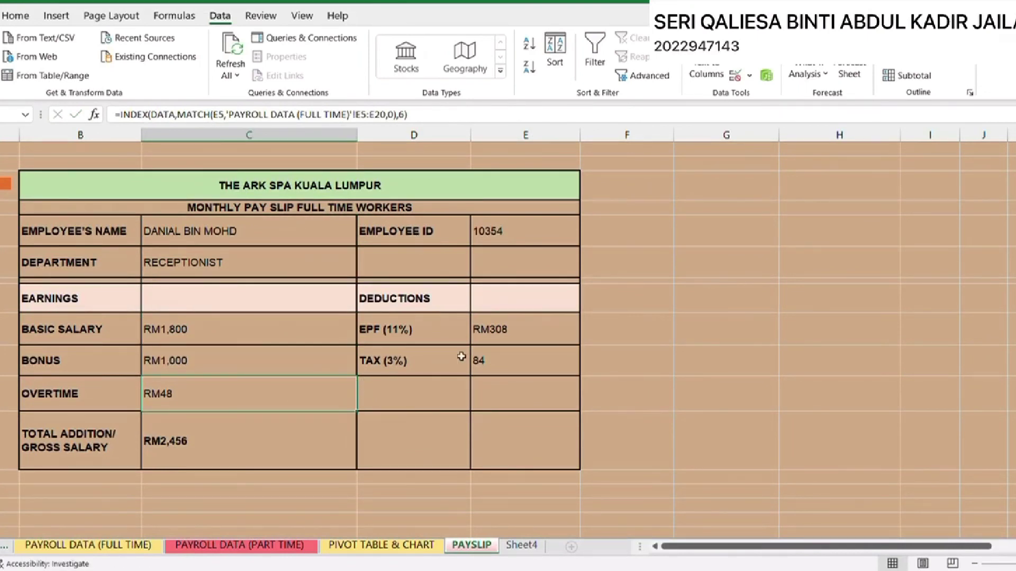
{"action": "left_click", "coordinate": [520, 339]}
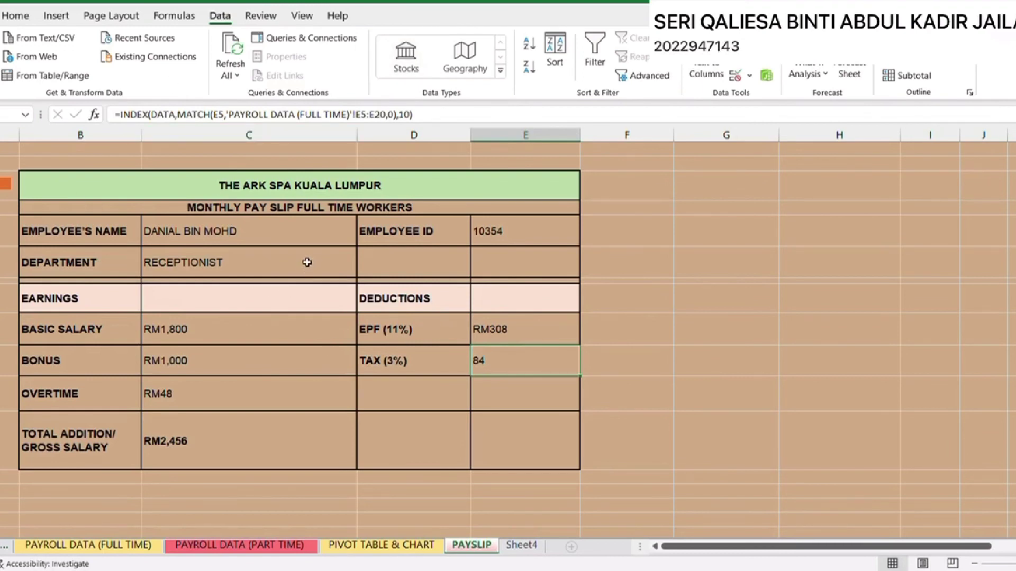
{"action": "left_click", "coordinate": [416, 120]}
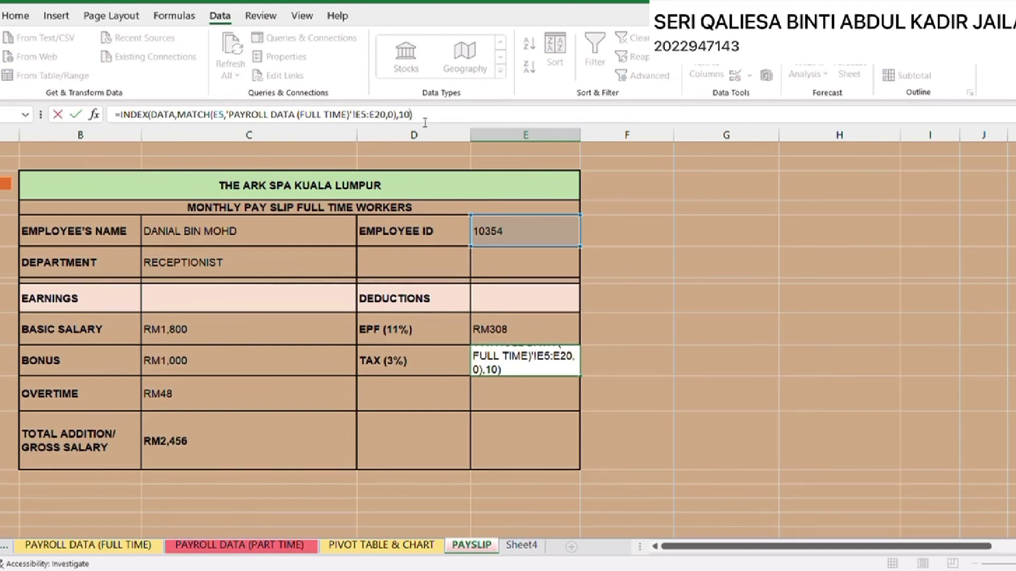
{"action": "left_click", "coordinate": [118, 547]}
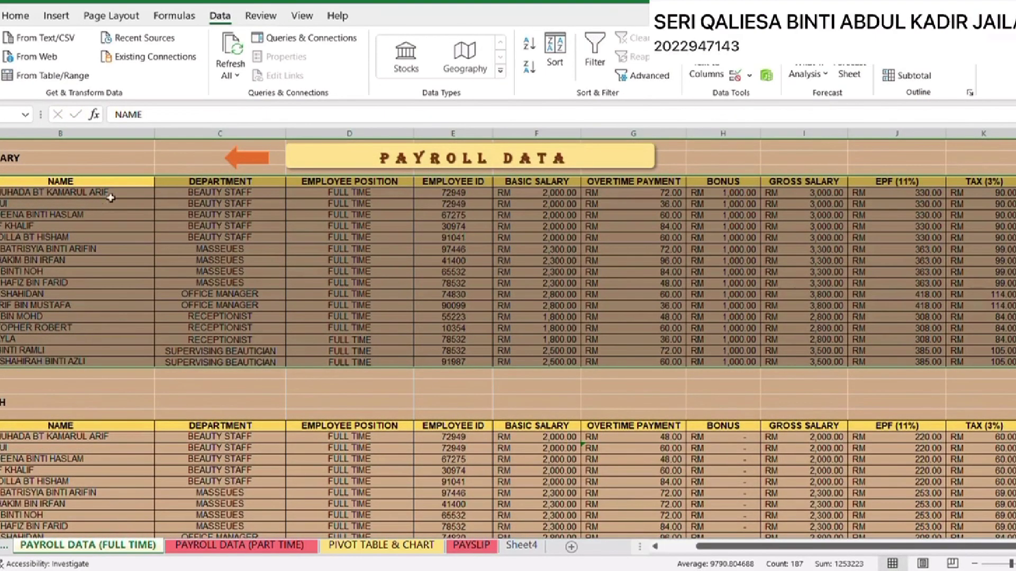
{"action": "left_click", "coordinate": [470, 545]}
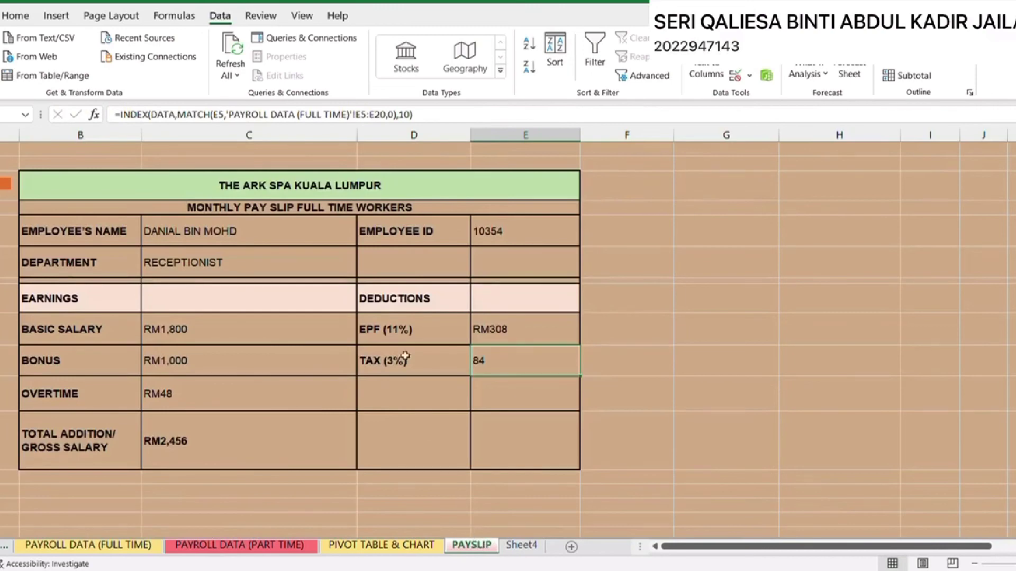
Compare the column number in the employee name formula with the NAME column of the full-time payroll table
{"action": "left_click", "coordinate": [268, 230]}
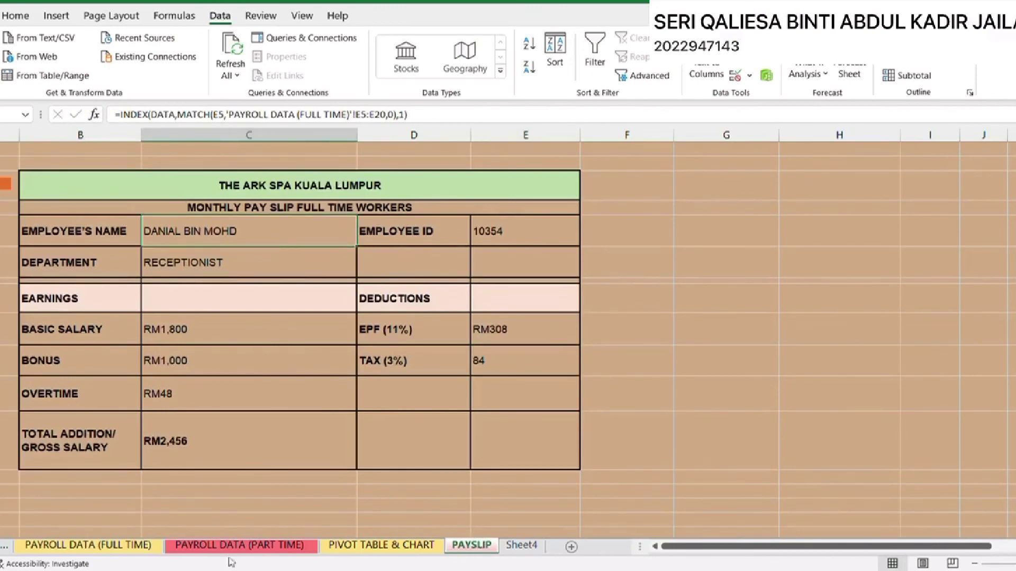
{"action": "left_click", "coordinate": [142, 546]}
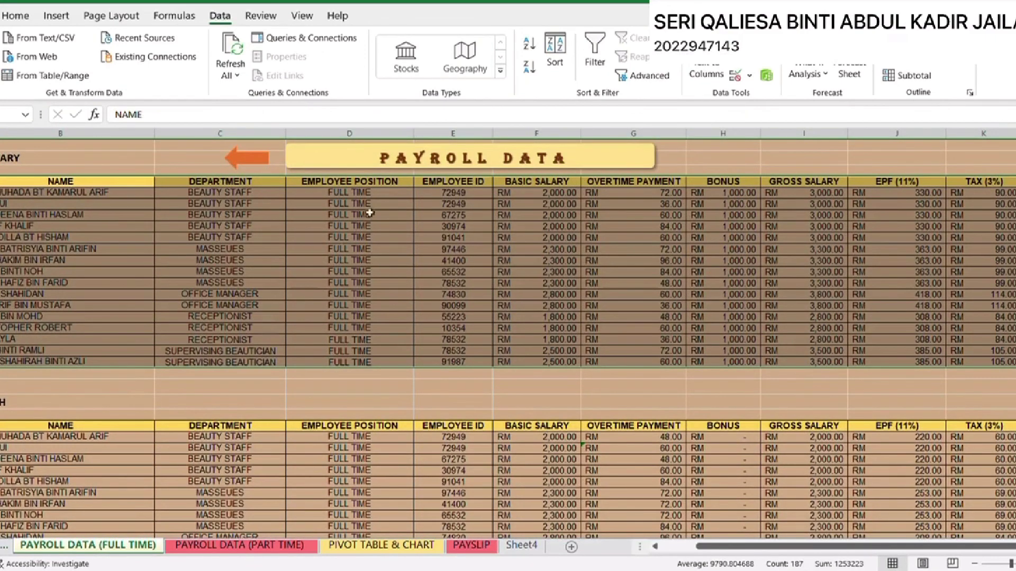
{"action": "left_click", "coordinate": [471, 545]}
Examine the column number in the payslip's OVERTIME formula and check it against the OVERTIME PAYMENT column of the full-time payroll table
{"action": "left_click", "coordinate": [181, 402]}
{"action": "left_click", "coordinate": [403, 116]}
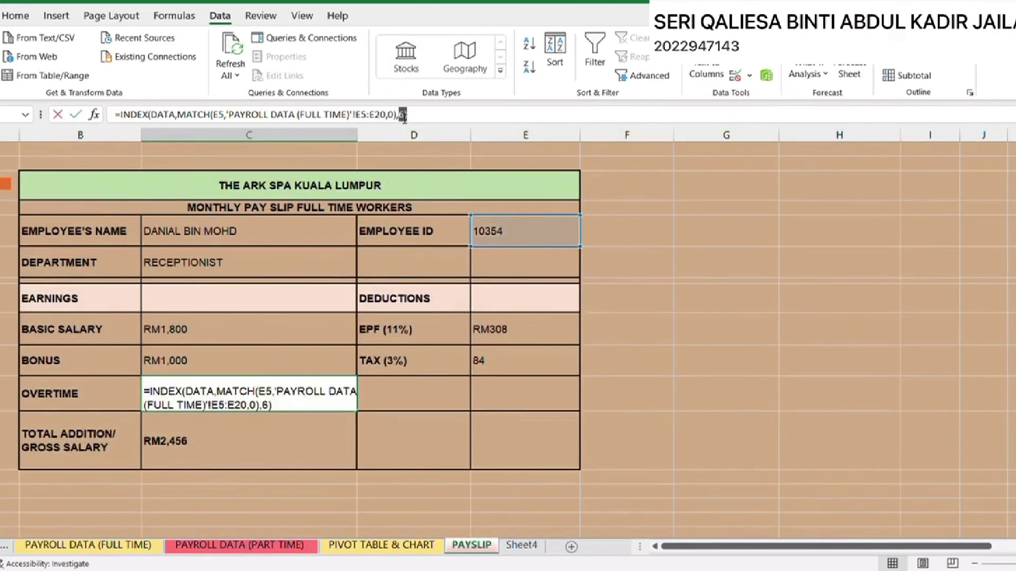
{"action": "double_click", "coordinate": [402, 114]}
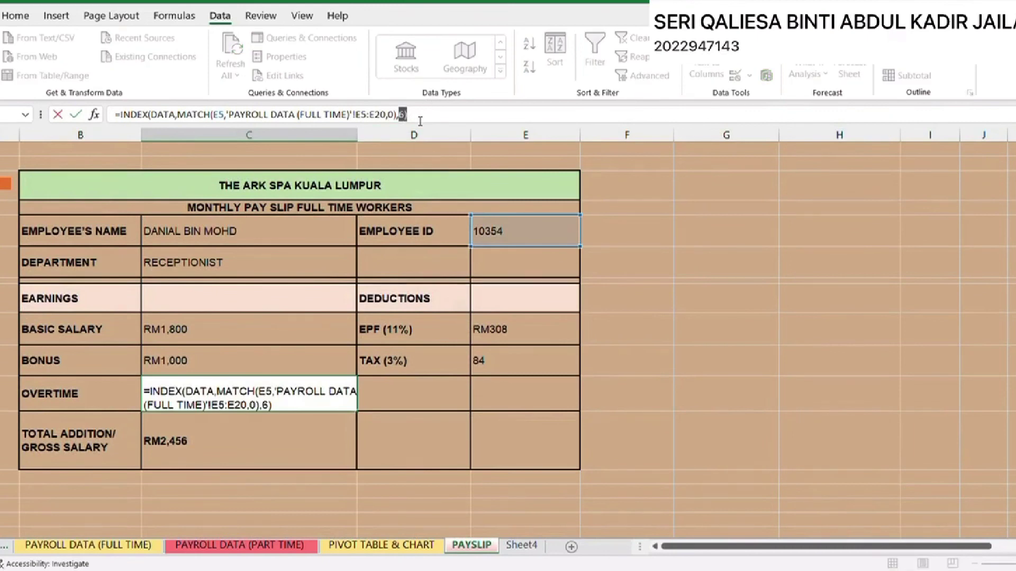
{"action": "key", "text": "Escape"}
{"action": "left_click", "coordinate": [123, 548]}
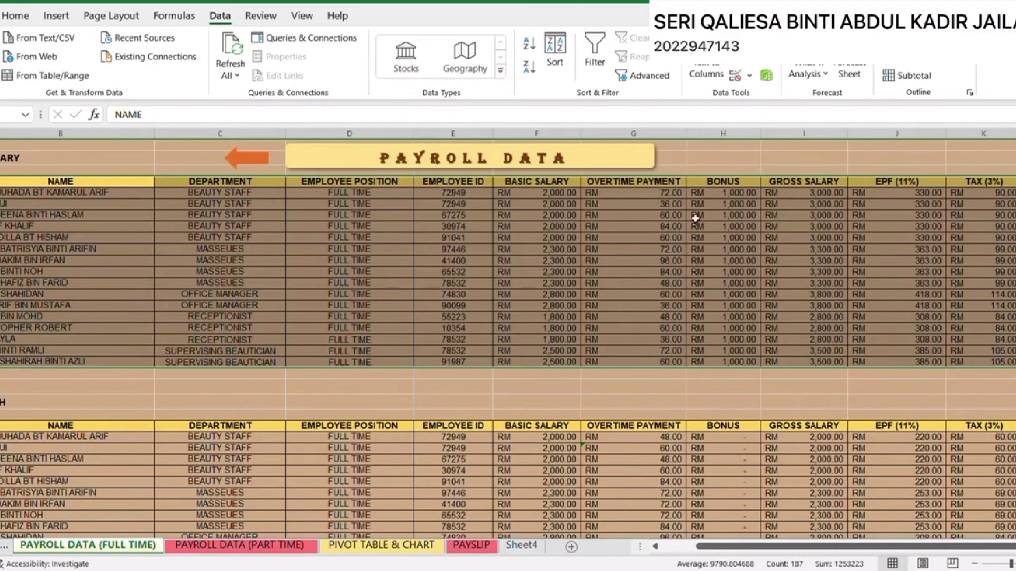
{"action": "left_click", "coordinate": [662, 229]}
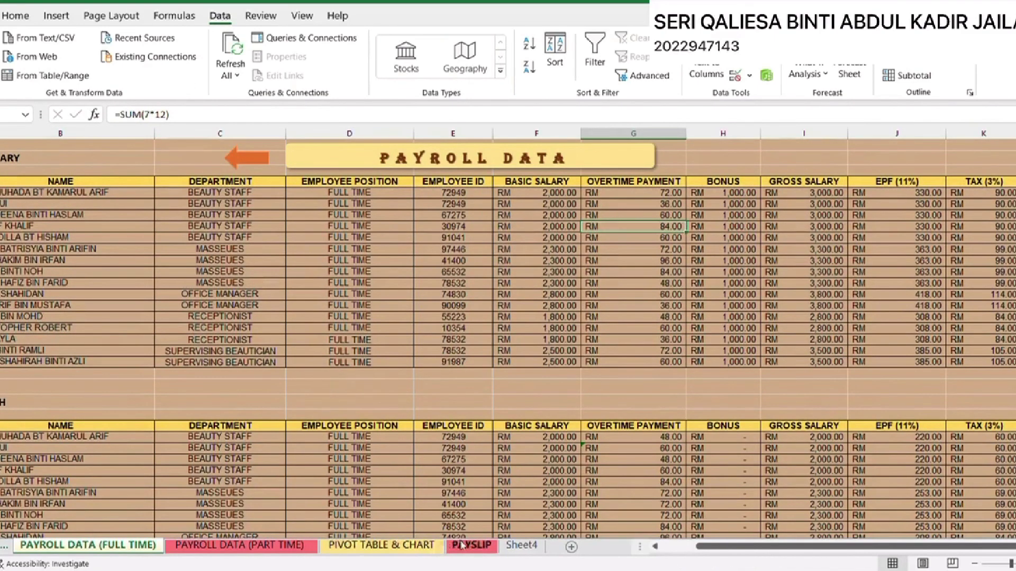
{"action": "left_click", "coordinate": [464, 545]}
Choose several different employee IDs in turn from the payslip's EMPLOYEE ID drop-down list
{"action": "left_click", "coordinate": [522, 241]}
{"action": "left_click", "coordinate": [587, 240]}
{"action": "left_click", "coordinate": [487, 263]}
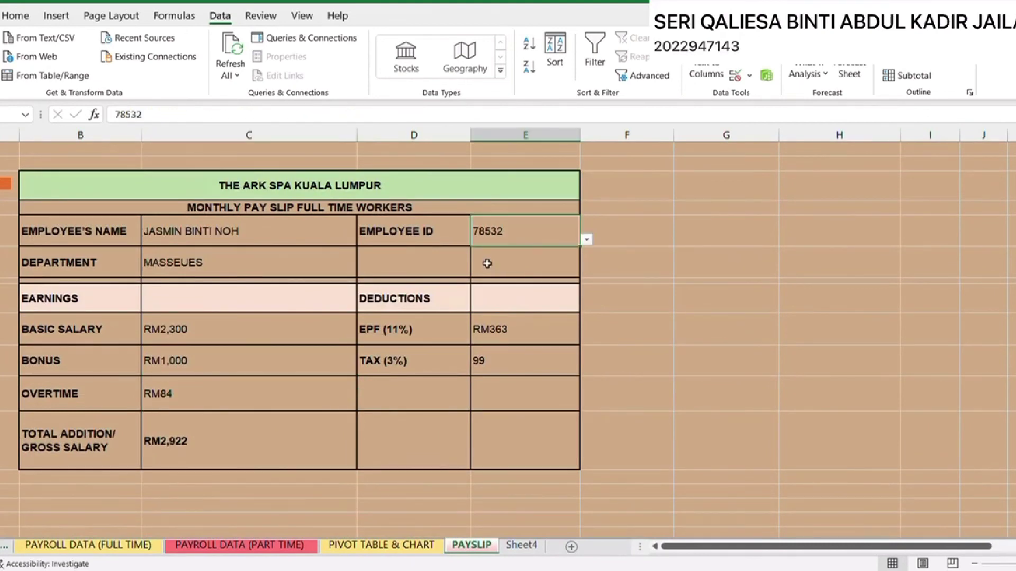
{"action": "left_click", "coordinate": [586, 240]}
{"action": "left_click", "coordinate": [536, 294]}
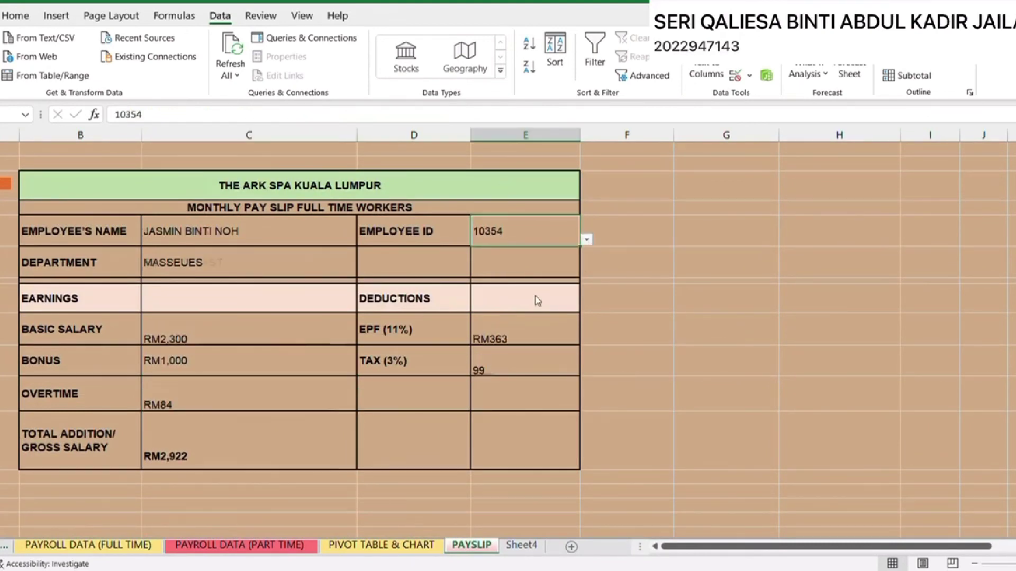
{"action": "left_click", "coordinate": [586, 240]}
{"action": "left_click", "coordinate": [564, 252]}
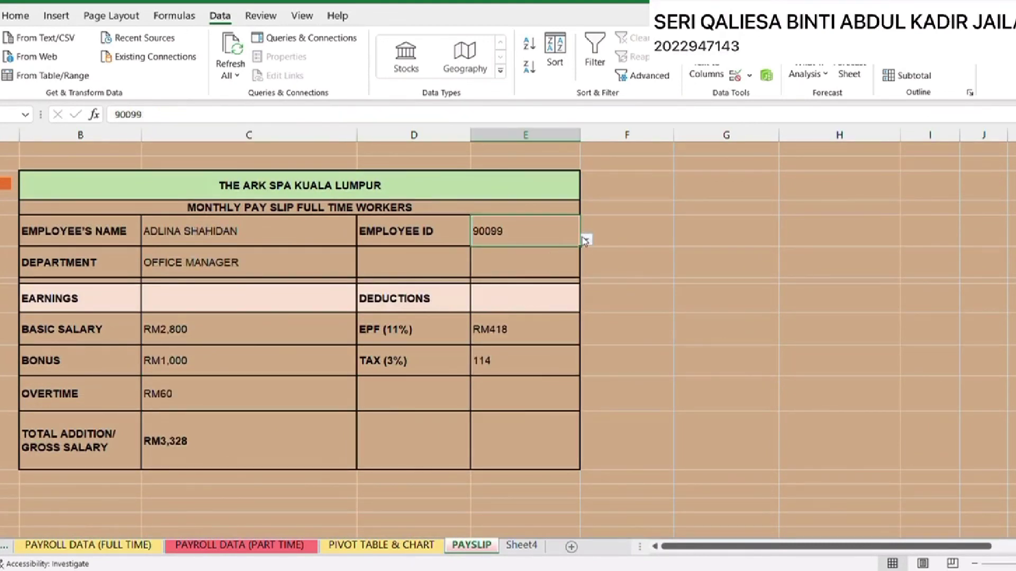
{"action": "left_click", "coordinate": [586, 240]}
{"action": "left_click", "coordinate": [564, 253]}
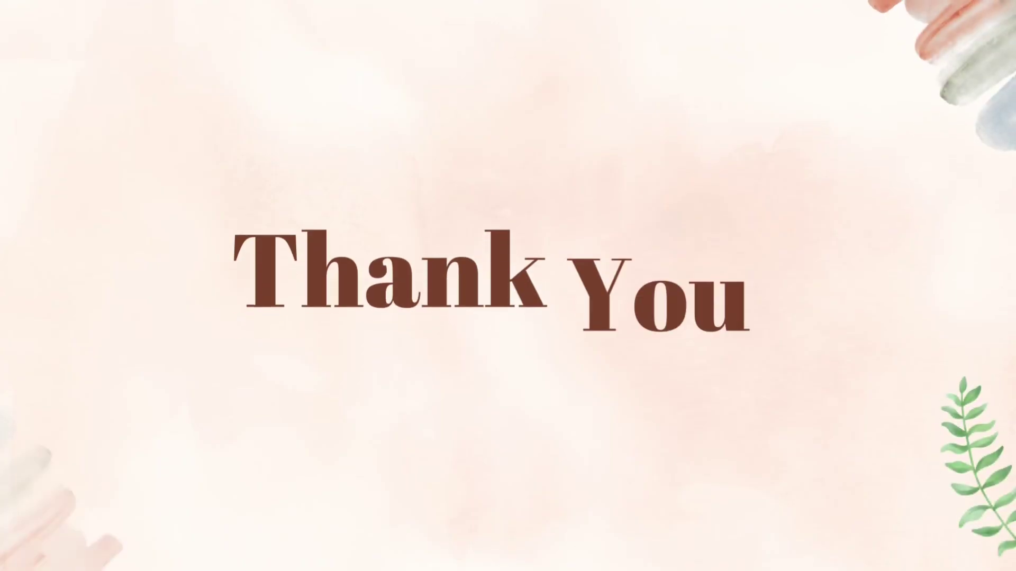